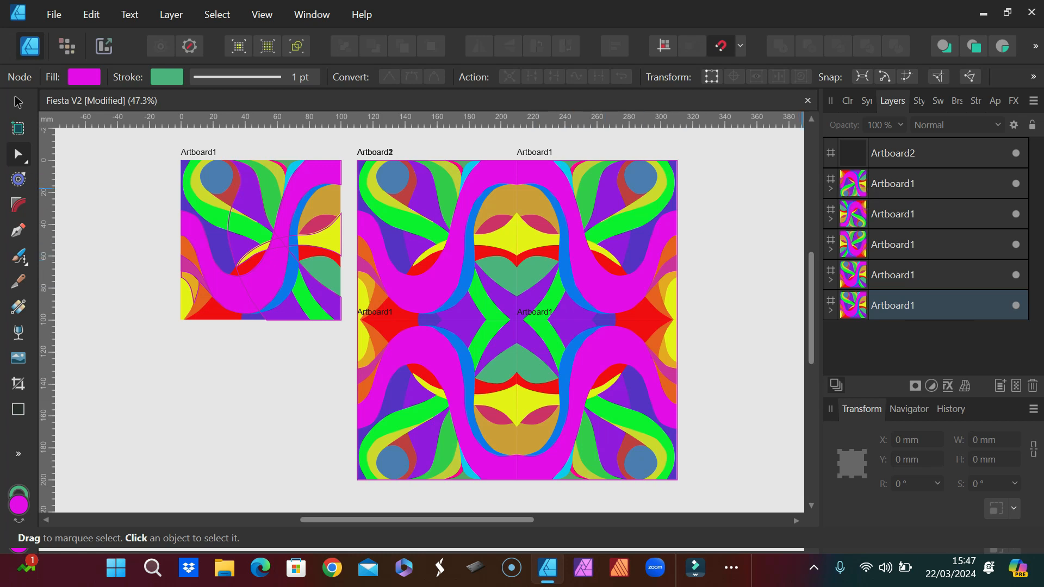
# - Group the four Artboard1 copies that form the mirrored pattern and place the group inside Artboard2
pyautogui.click(897, 185)
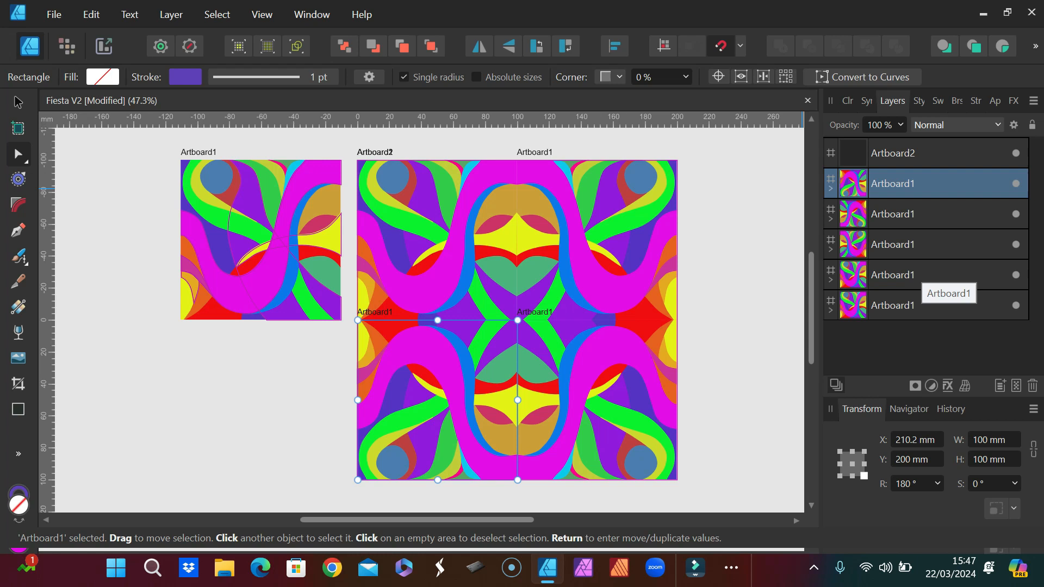
pyautogui.keyDown('shift'); pyautogui.click(919, 274); pyautogui.keyUp('shift')
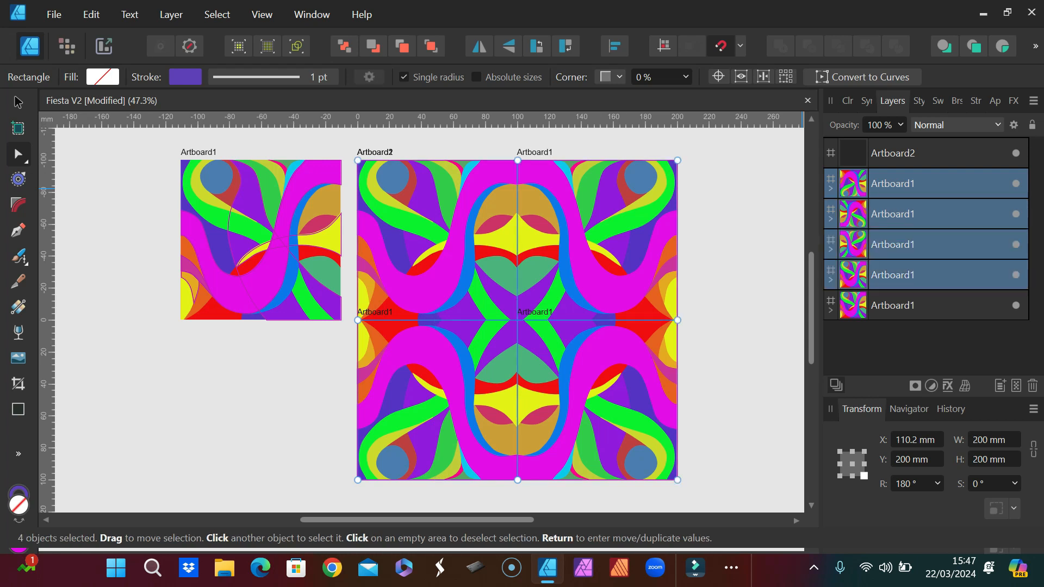
pyautogui.hotkey('ctrl', 'g')
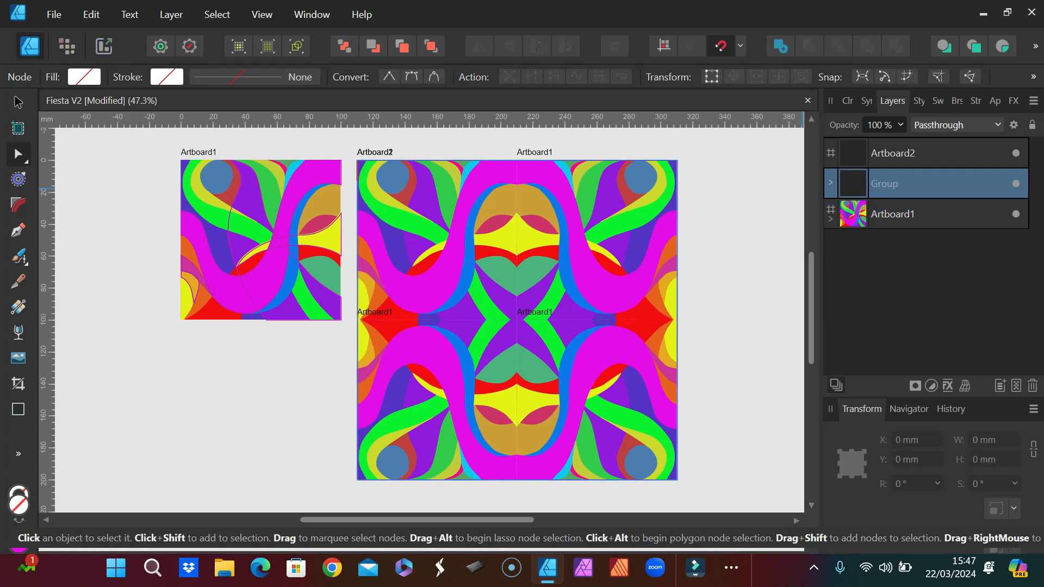
pyautogui.moveTo(890, 183); pyautogui.dragTo(892, 153)
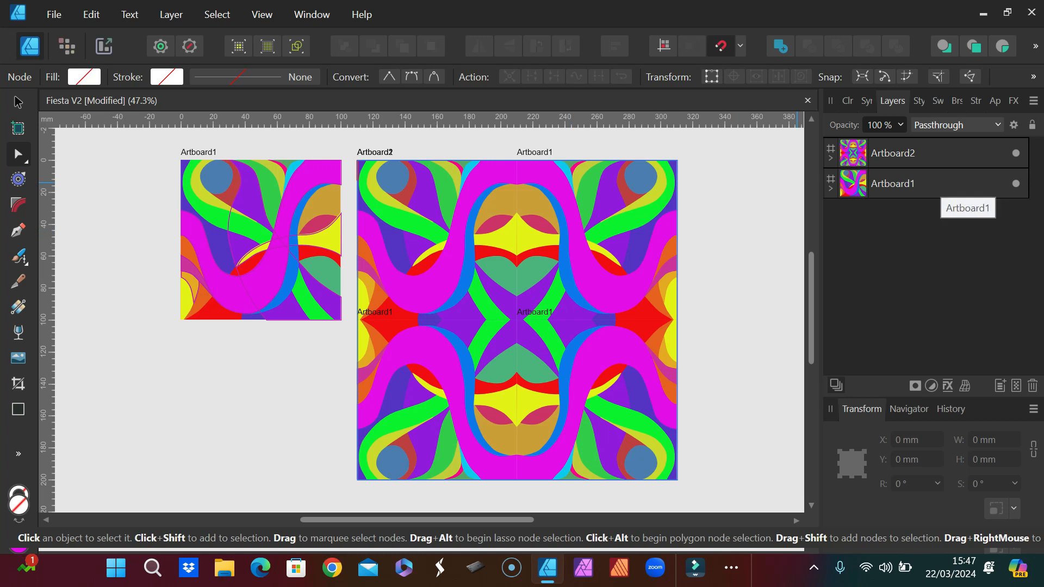
# - Move the original Artboard1 tile to the other side of the assembled pattern, at about X 205 mm and Y 0 mm
pyautogui.click(940, 184)
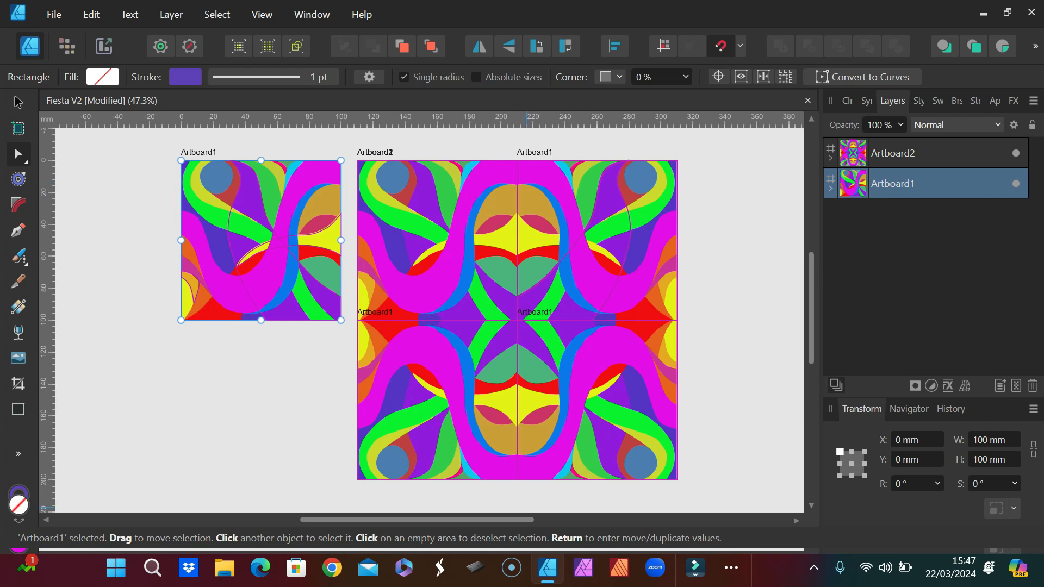
pyautogui.moveTo(405, 520); pyautogui.dragTo(473, 520)
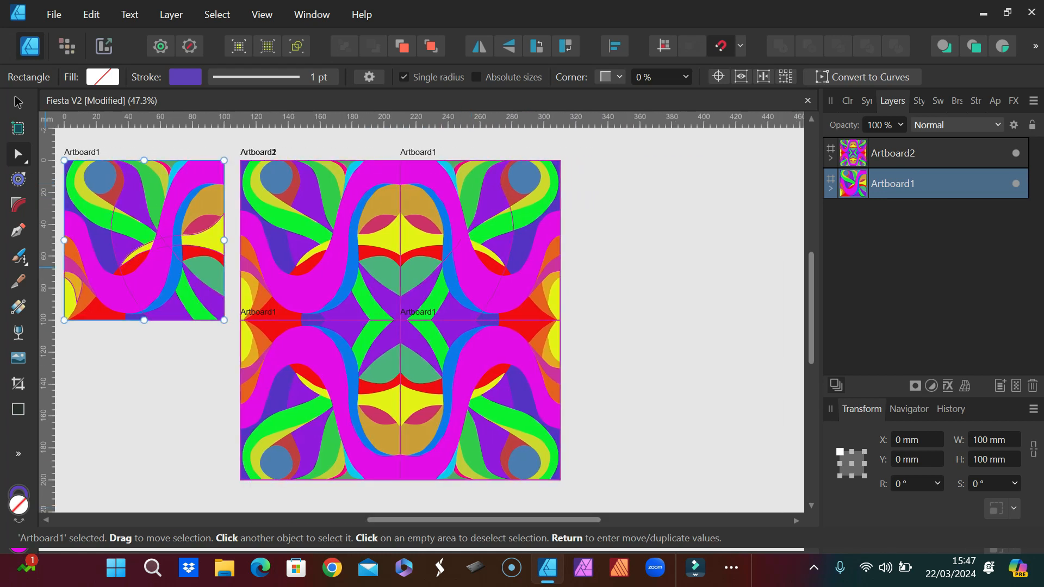
pyautogui.click(18, 103)
pyautogui.moveTo(142, 245); pyautogui.dragTo(647, 245)
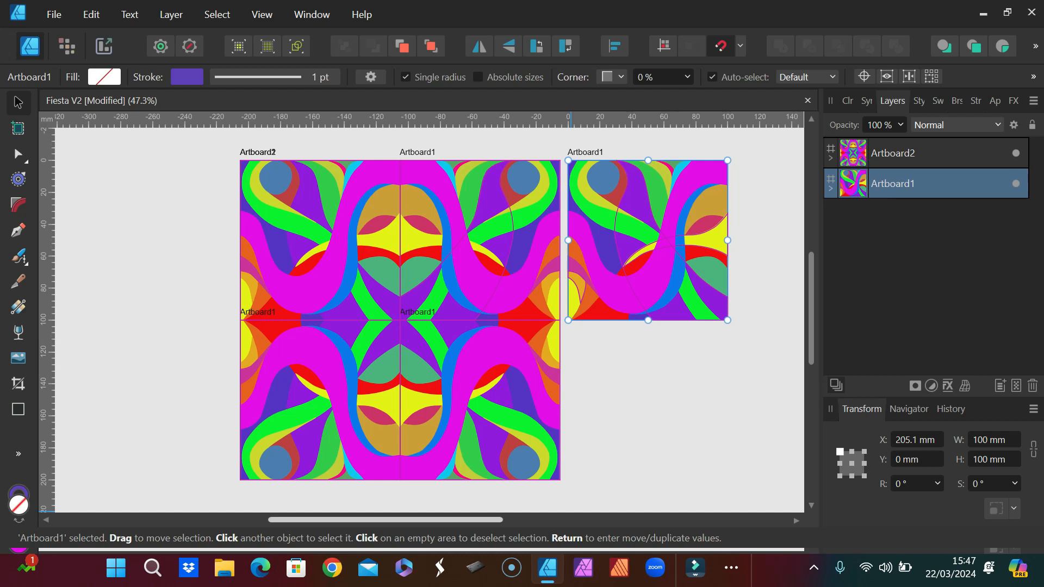
# - Draw a new artboard in the empty space to the right of the original tile and size it 200 mm by 200 mm
pyautogui.moveTo(334, 520); pyautogui.dragTo(400, 520)
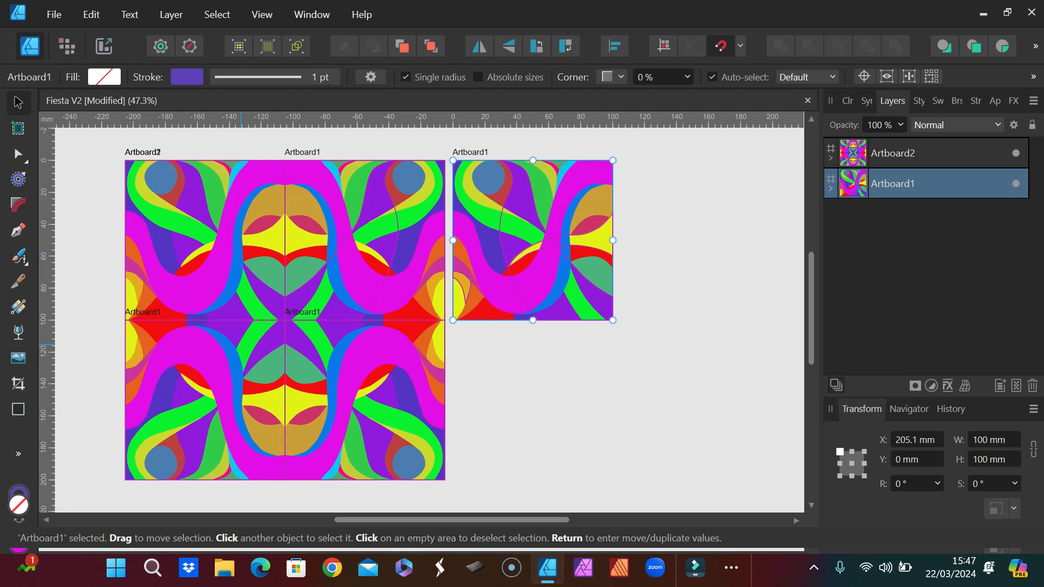
pyautogui.moveTo(429, 521); pyautogui.dragTo(386, 520)
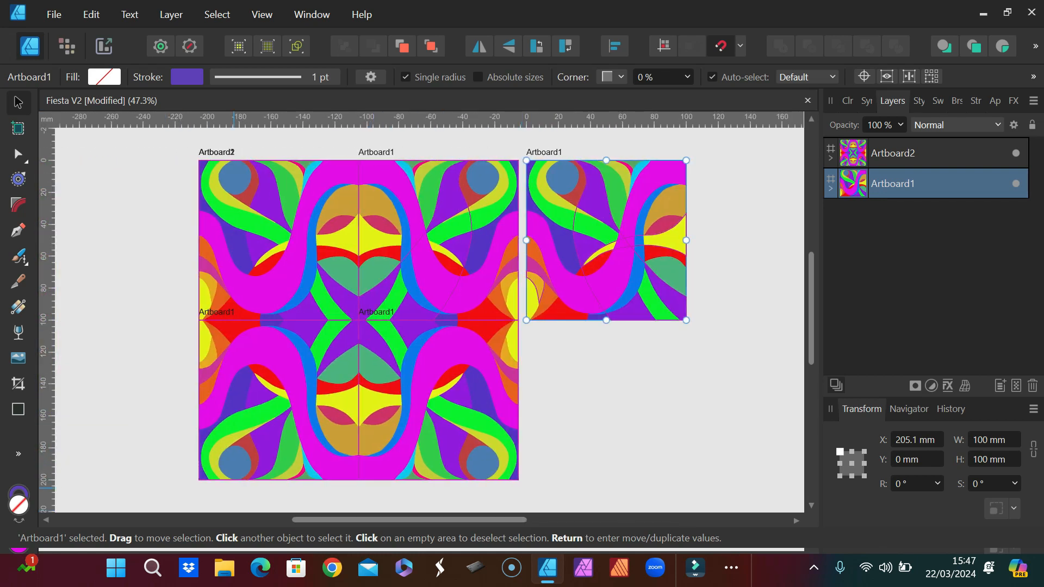
pyautogui.moveTo(413, 520); pyautogui.dragTo(564, 521)
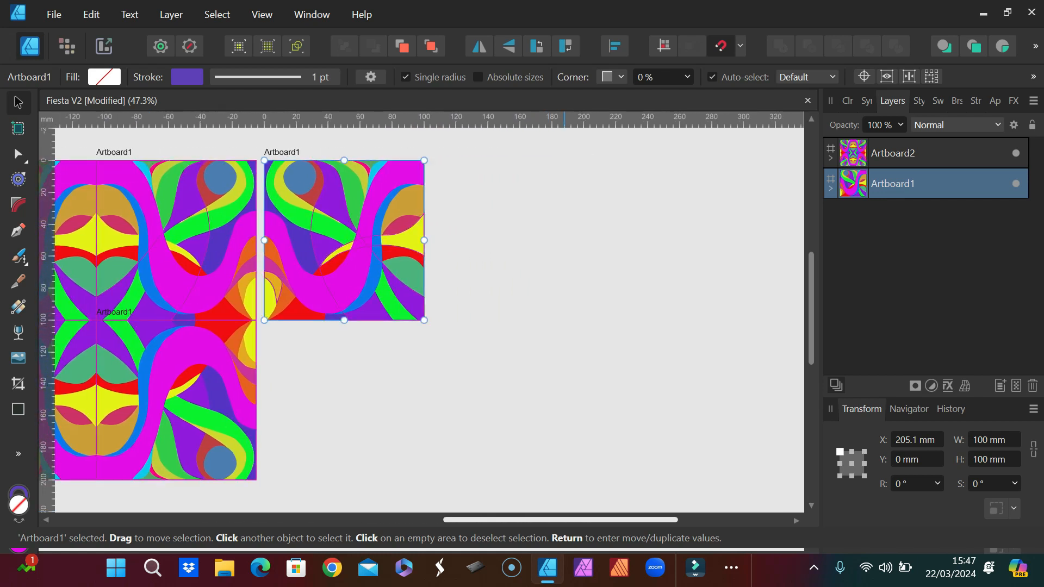
pyautogui.moveTo(563, 520); pyautogui.dragTo(601, 520)
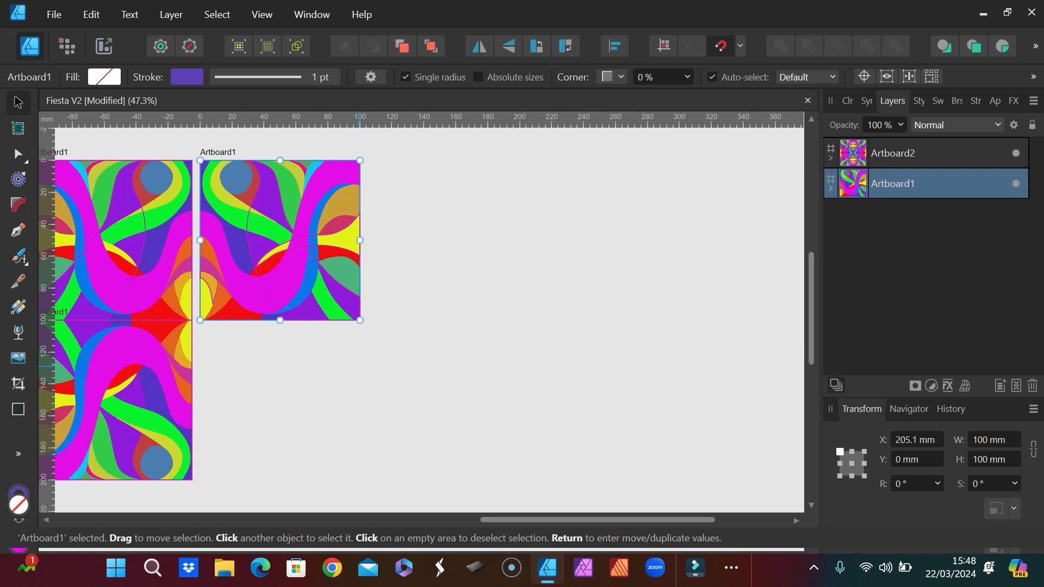
pyautogui.moveTo(507, 519); pyautogui.dragTo(516, 519)
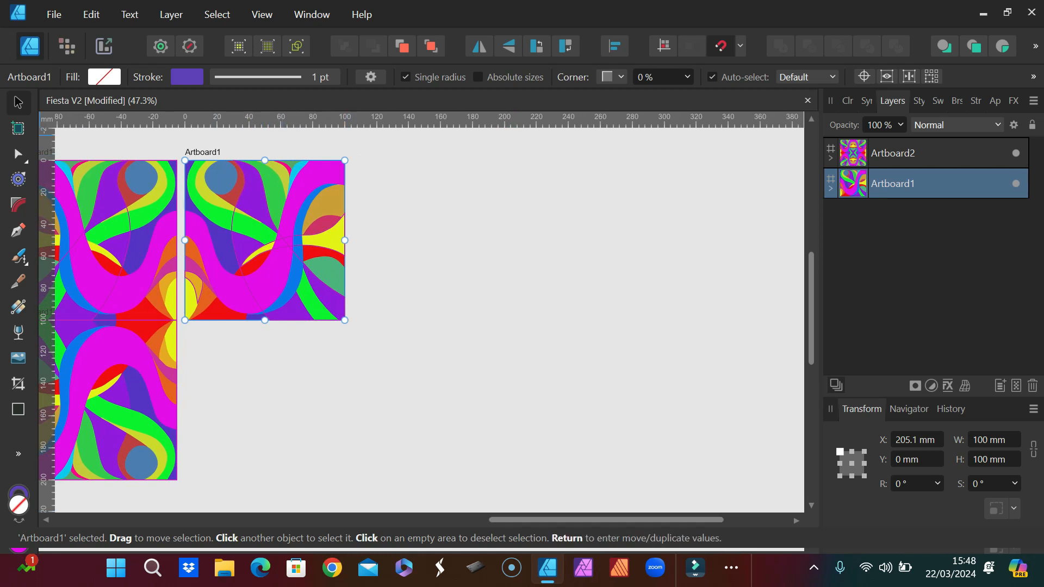
pyautogui.click(18, 129)
pyautogui.moveTo(364, 160); pyautogui.dragTo(730, 490)
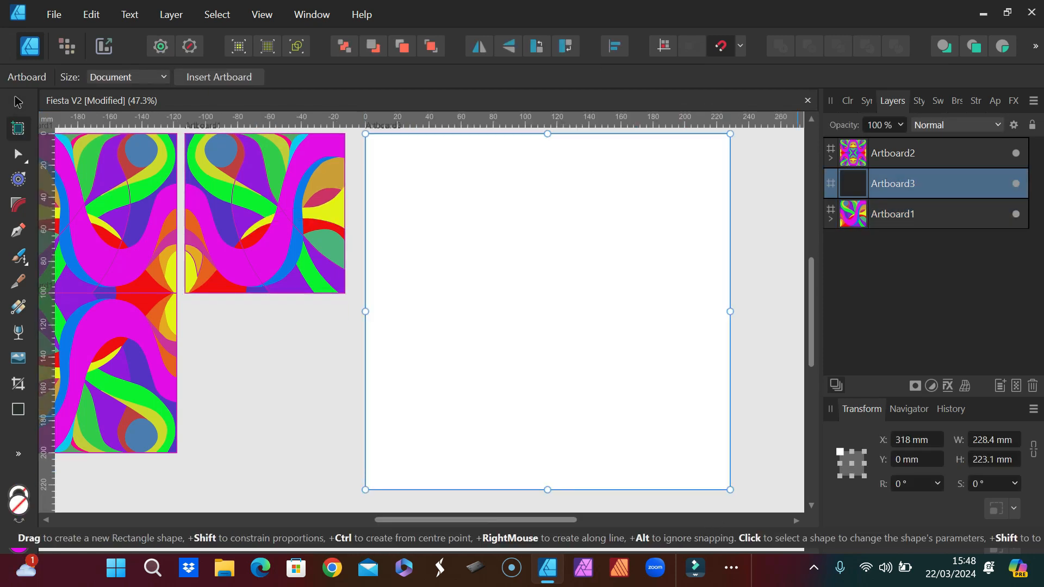
pyautogui.click(993, 440)
pyautogui.write('200')
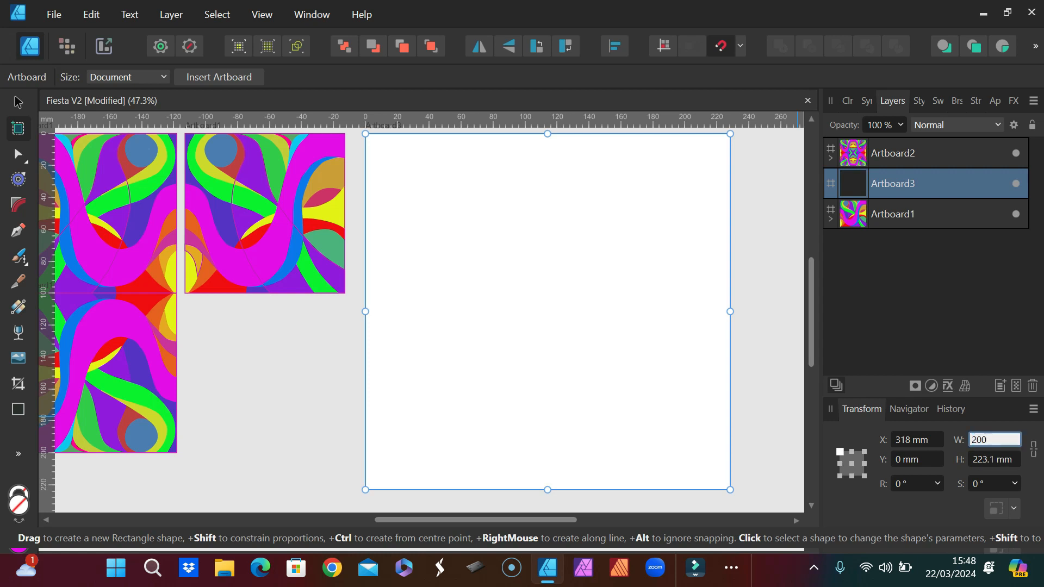
pyautogui.press('Return')
pyautogui.press('Tab')
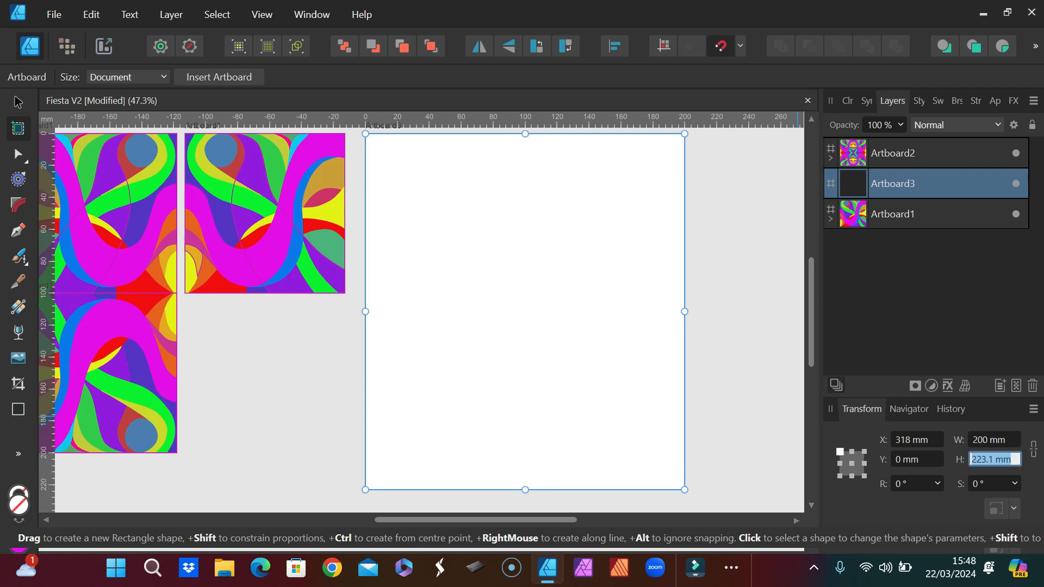
pyautogui.write('200')
pyautogui.press('Return')
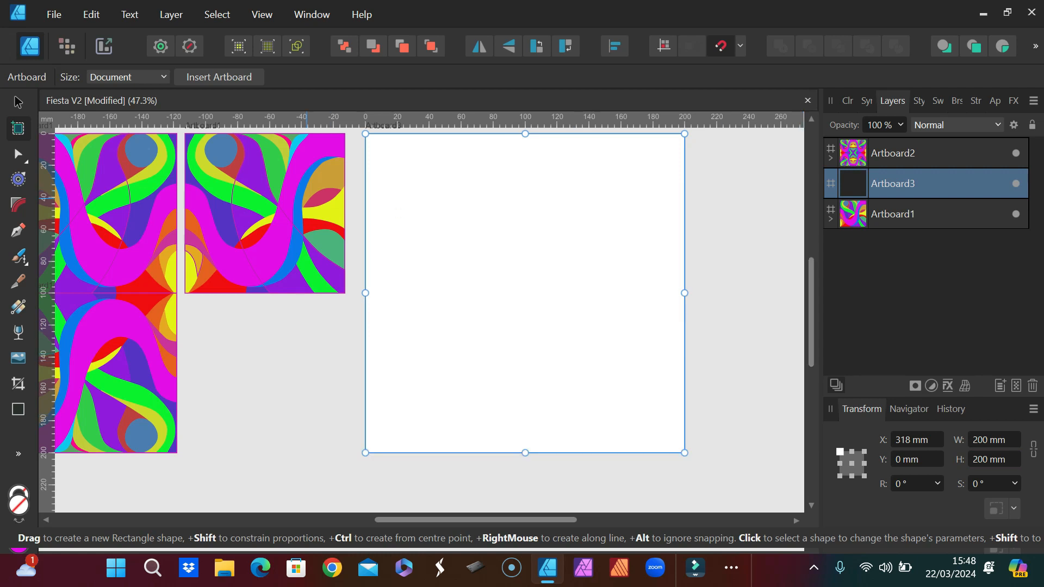
# - Create a symbol from the original Artboard1 tile
pyautogui.click(902, 214)
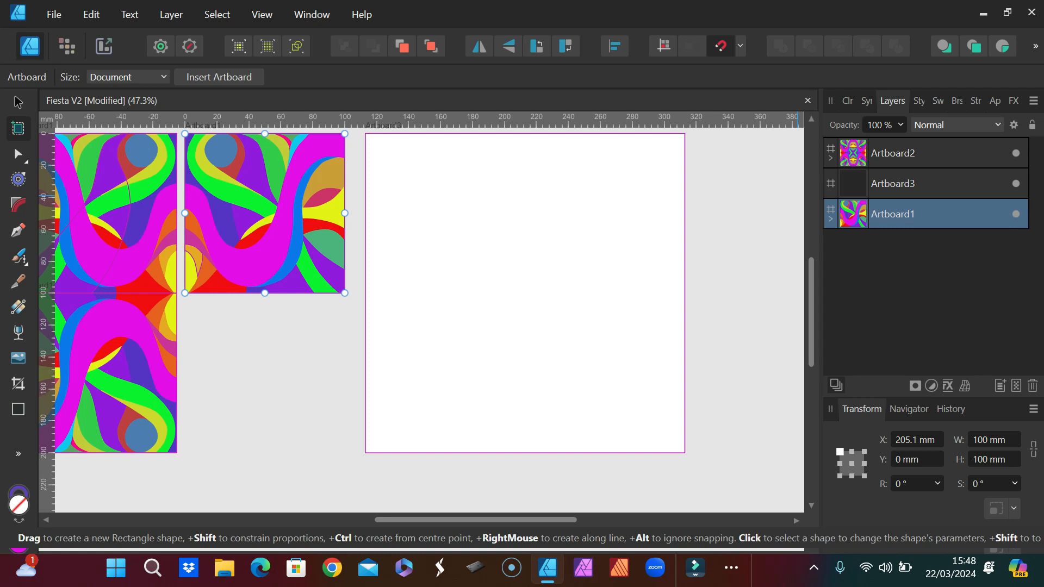
pyautogui.doubleClick(900, 214)
pyautogui.press('Escape')
pyautogui.click(867, 101)
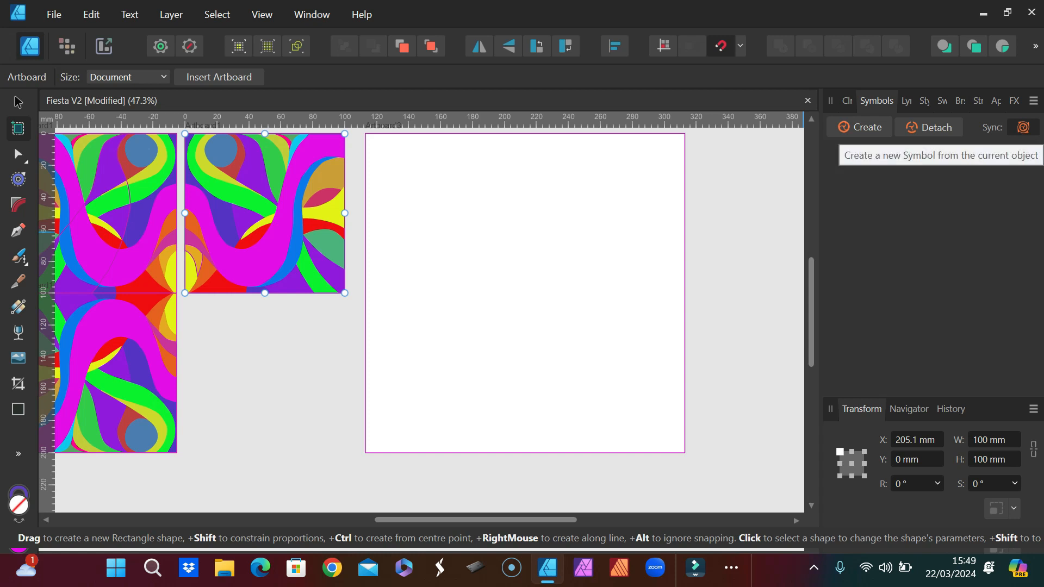
pyautogui.click(861, 127)
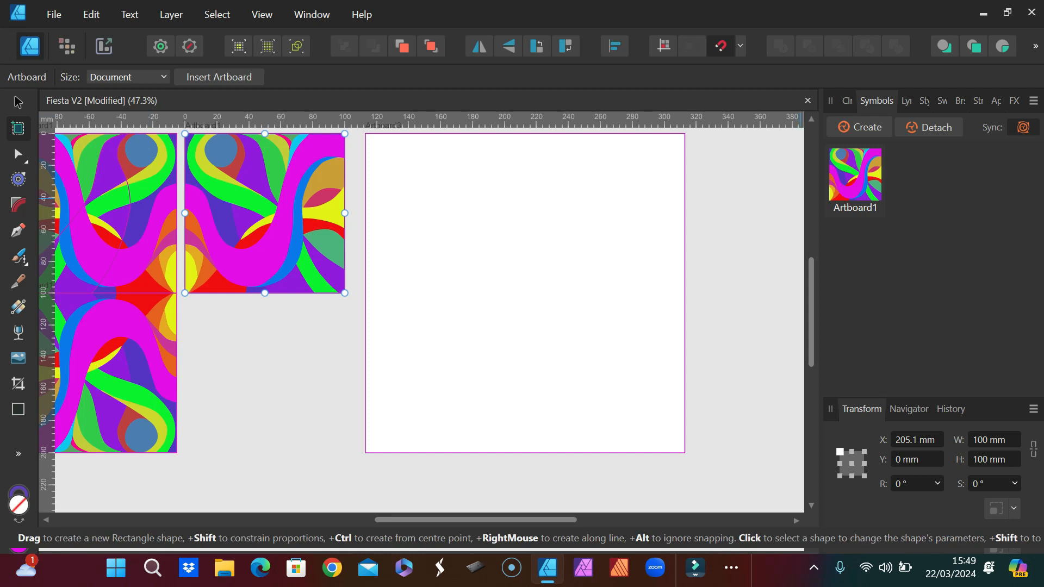
# - Duplicate the Artboard1 symbol tile and snap the copy into the upper-left quarter of the new artboard
pyautogui.click(906, 101)
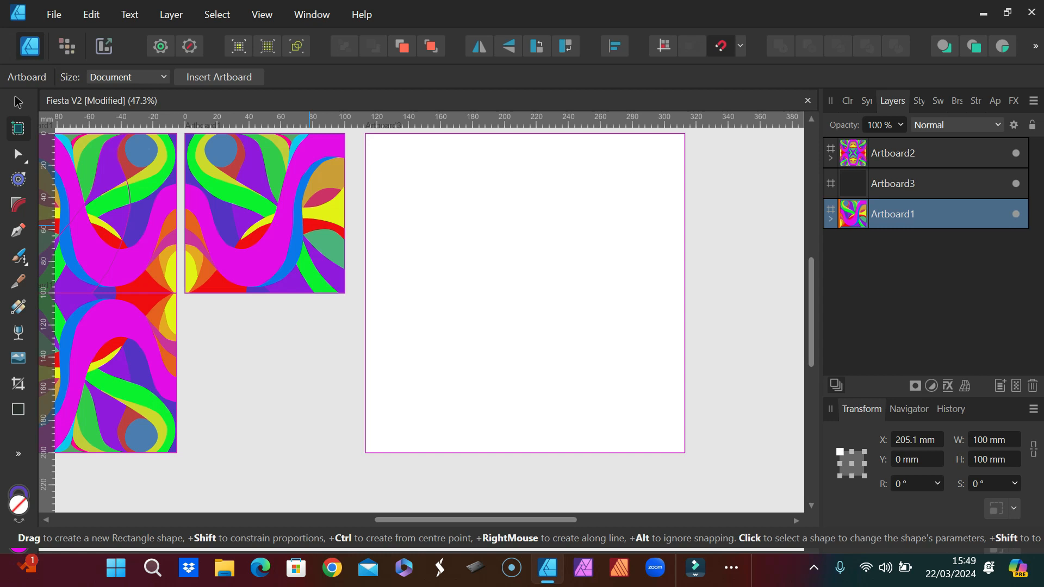
pyautogui.hotkey('ctrl', 'j')
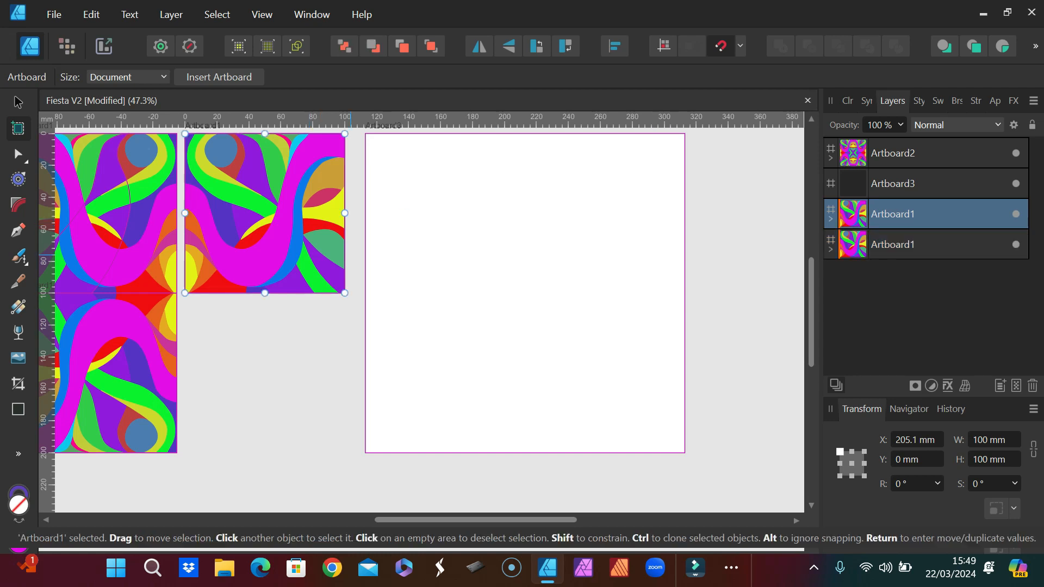
pyautogui.press('v')
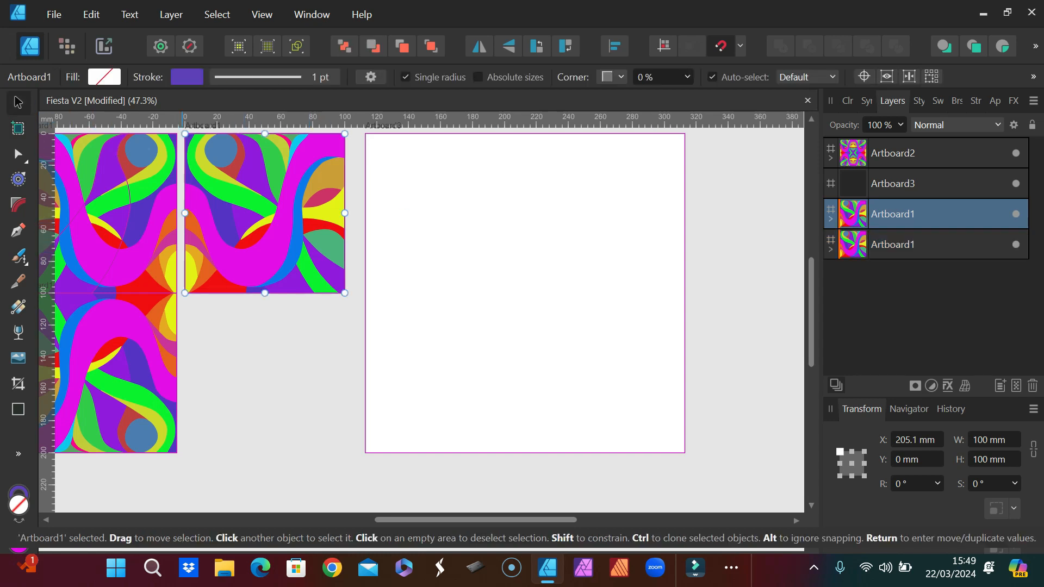
pyautogui.moveTo(265, 213); pyautogui.dragTo(445, 213)
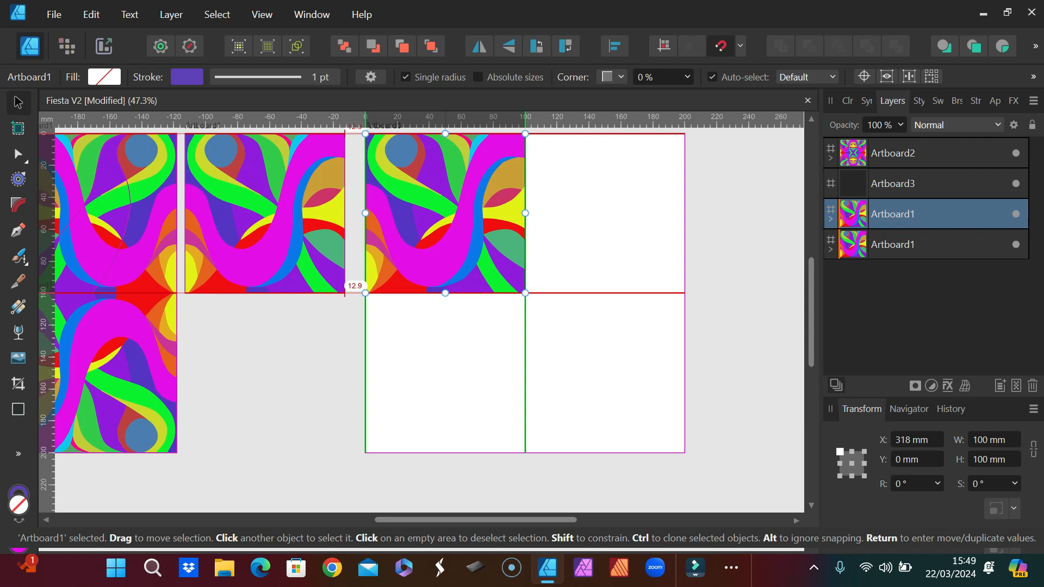
pyautogui.moveTo(445, 213); pyautogui.dragTo(446, 213)
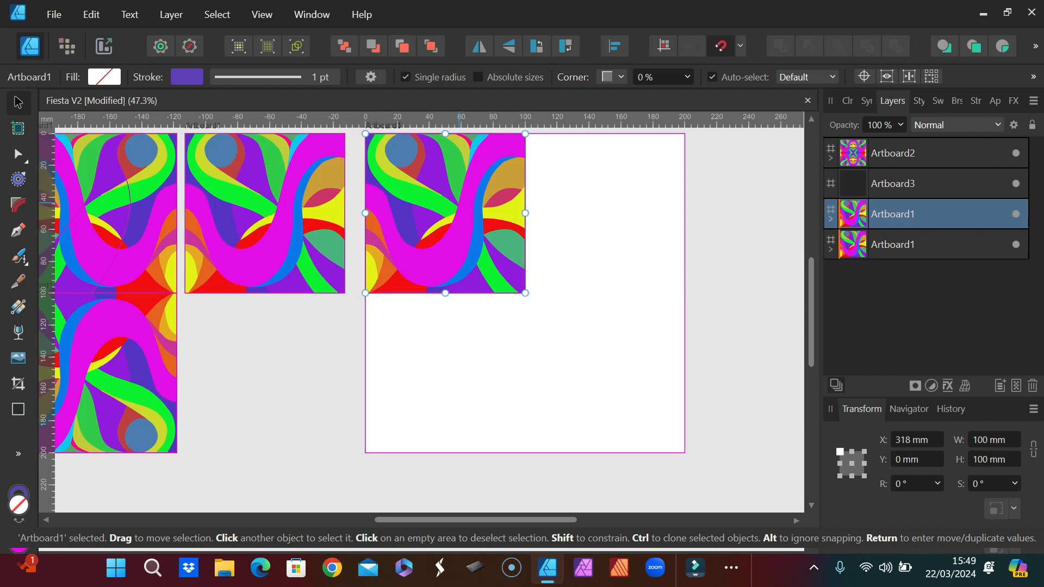
# - Duplicate the placed tile, flip the copy horizontally and snap it into the upper-right quarter of the new artboard
pyautogui.hotkey('ctrl', 'j')
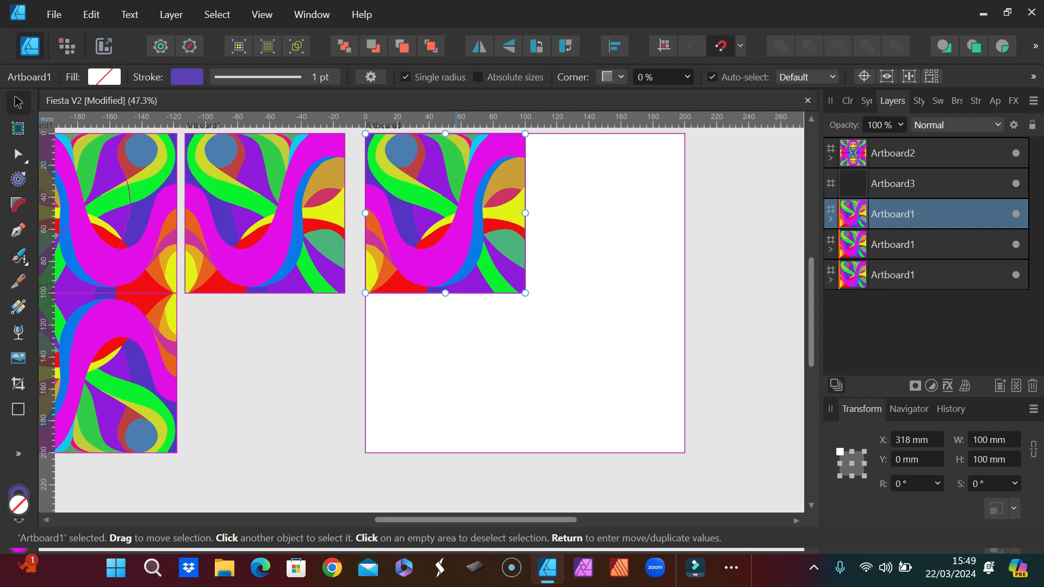
pyautogui.click(479, 47)
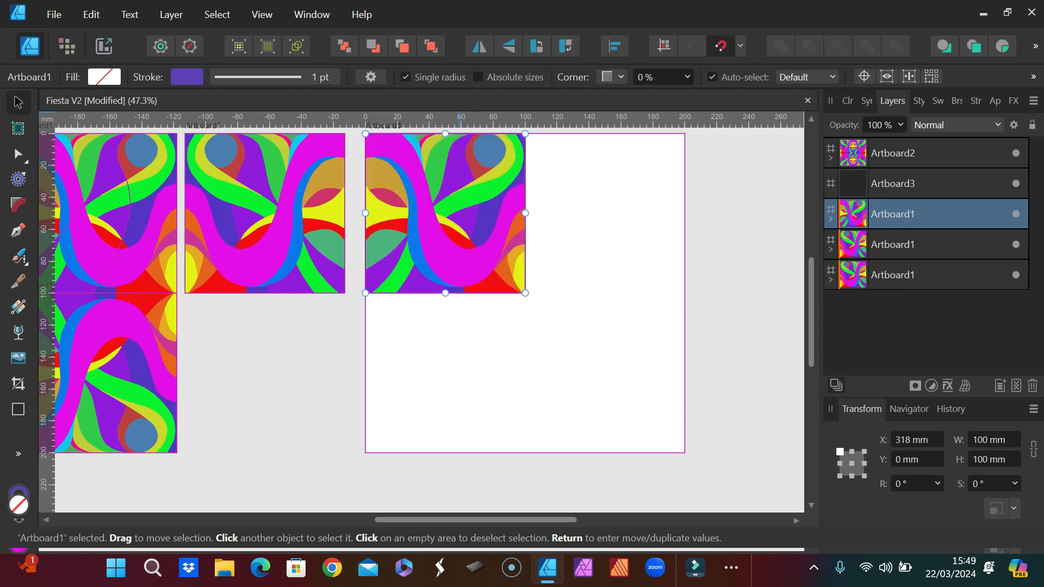
pyautogui.moveTo(445, 213); pyautogui.dragTo(605, 213)
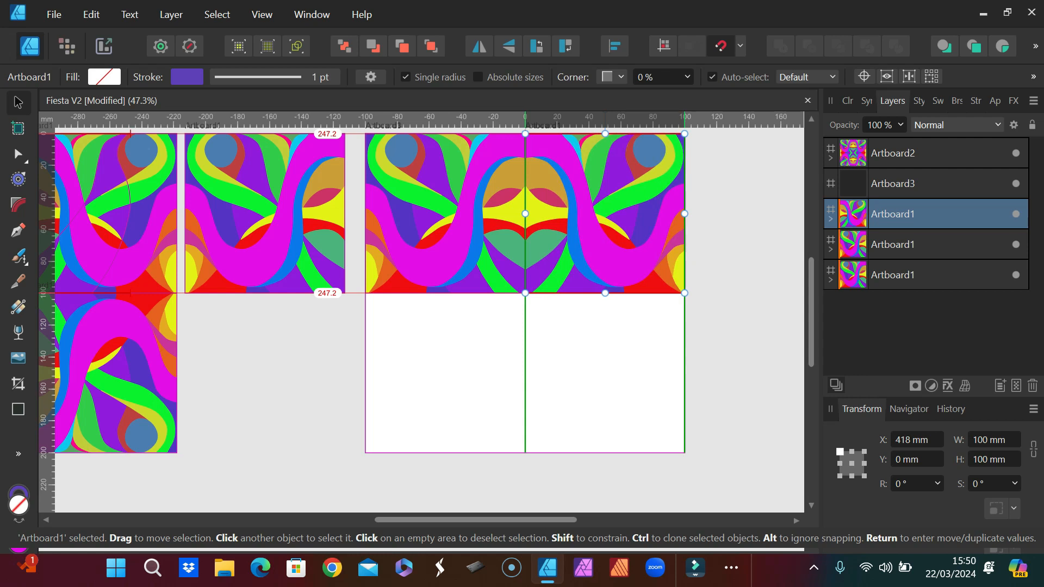
pyautogui.moveTo(605, 213); pyautogui.dragTo(605, 213)
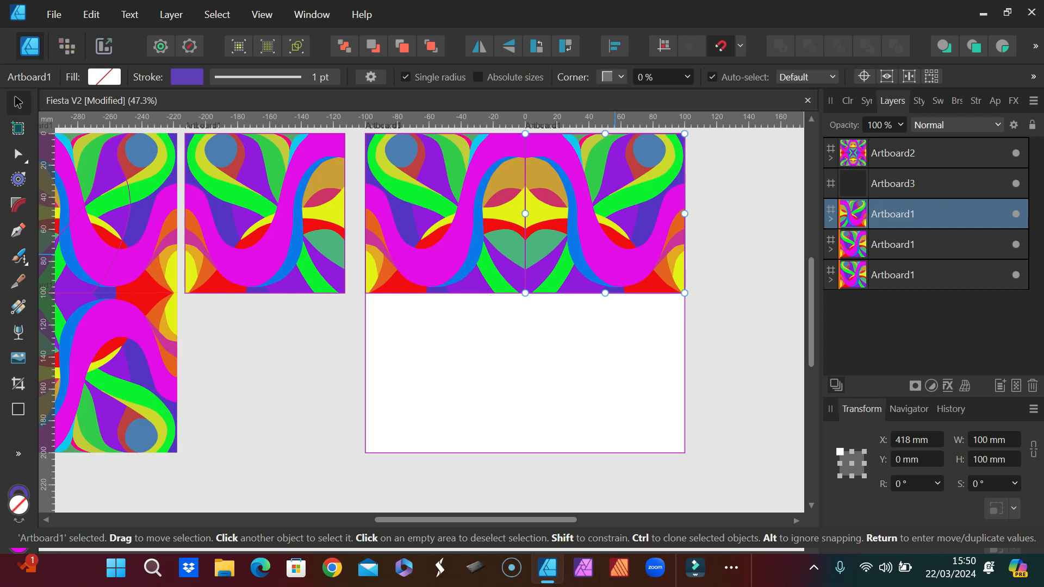
# - Duplicate the upper-right tile, flip the copy vertically and snap it into the lower-right quarter of the new artboard
pyautogui.hotkey('ctrl', 'j')
pyautogui.click(508, 47)
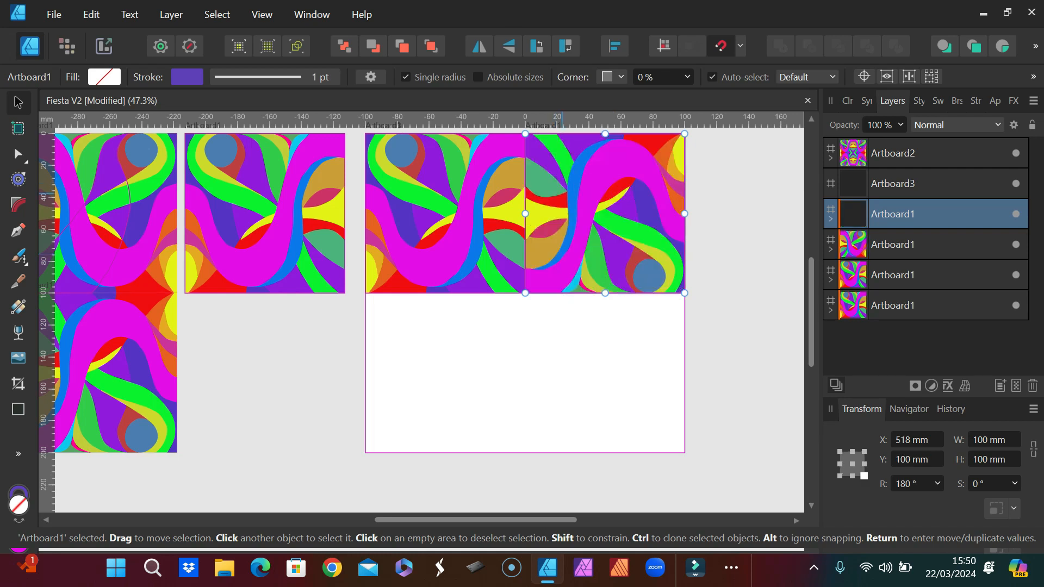
pyautogui.moveTo(565, 199); pyautogui.dragTo(565, 359)
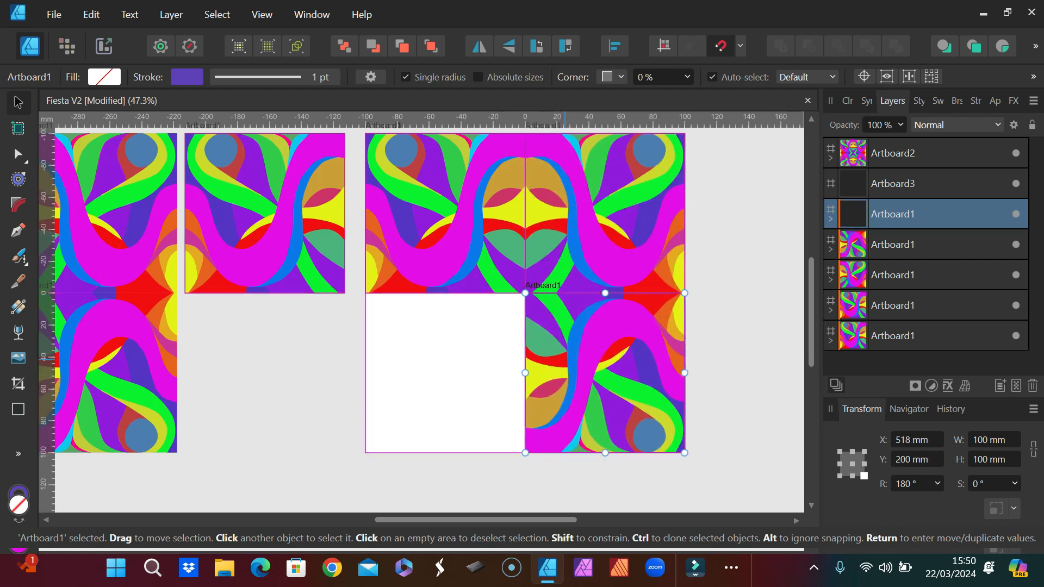
# - Flip a duplicate of the lower-right tile horizontally and snap it into the empty lower-left quarter of the new artboard
pyautogui.click(479, 46)
pyautogui.moveTo(576, 321); pyautogui.dragTo(413, 321)
pyautogui.moveTo(443, 372); pyautogui.dragTo(445, 373)
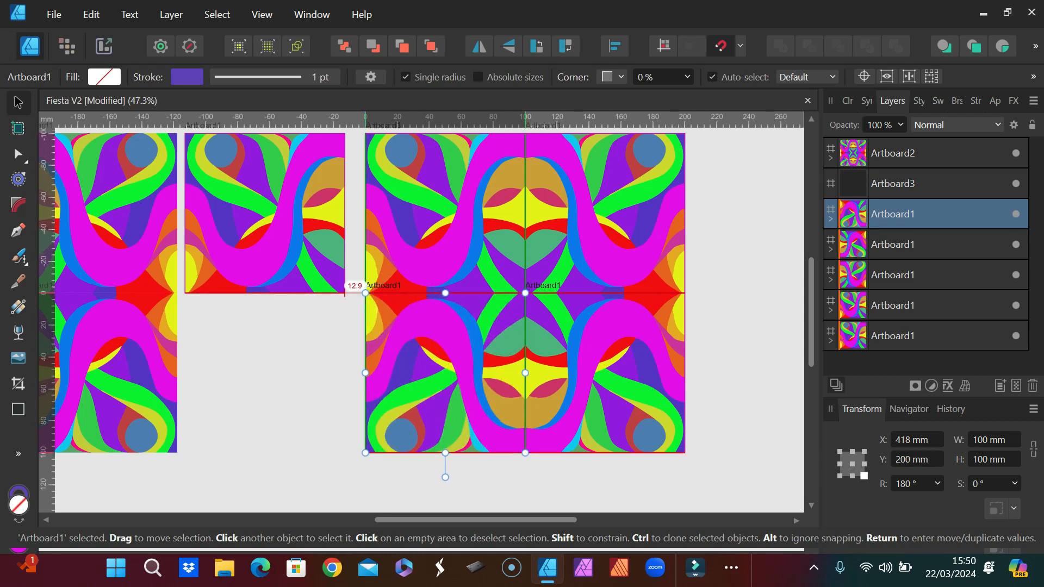
pyautogui.moveTo(445, 373); pyautogui.dragTo(445, 374)
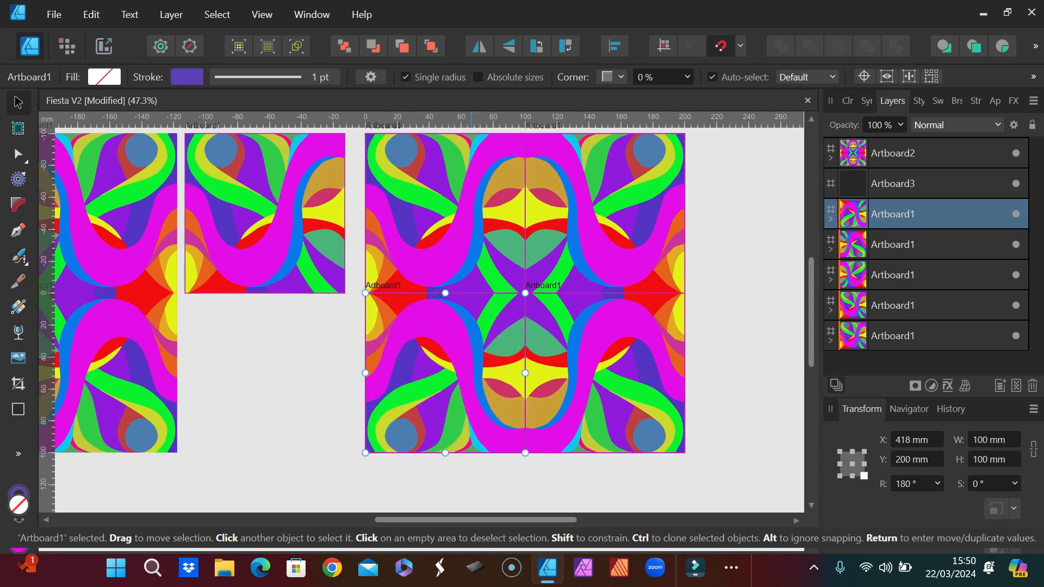
# - Group the four placed Artboard1 tiles, excluding the original tile, and nest the group inside Artboard3
pyautogui.moveTo(467, 519)
pyautogui.mouseDown()
pyautogui.moveTo(353, 520)
pyautogui.moveTo(468, 519)
pyautogui.moveTo(446, 520)
pyautogui.mouseUp()
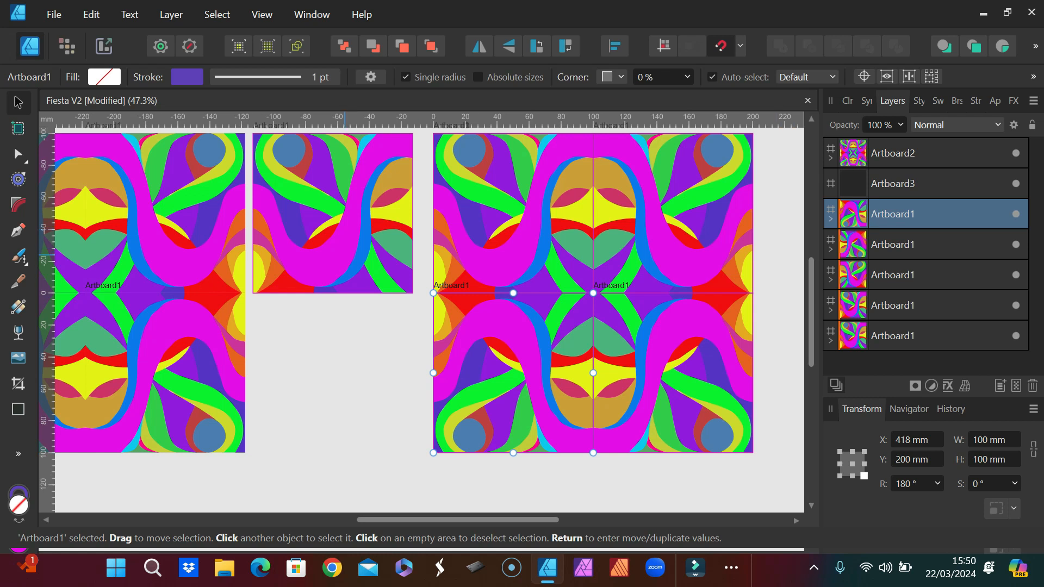
pyautogui.click(893, 335)
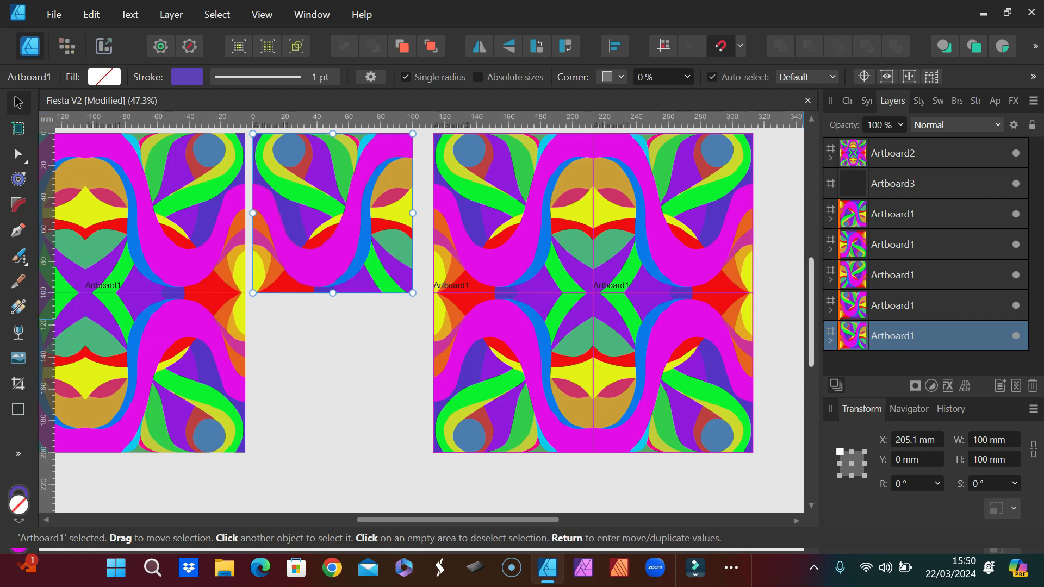
pyautogui.click(893, 306)
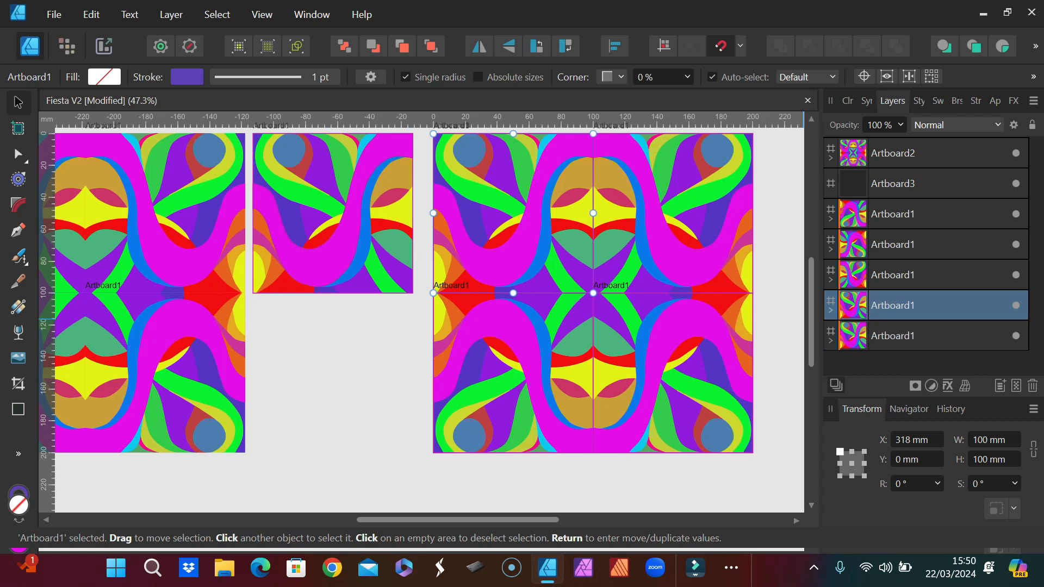
pyautogui.keyDown('shift'); pyautogui.click(893, 214); pyautogui.keyUp('shift')
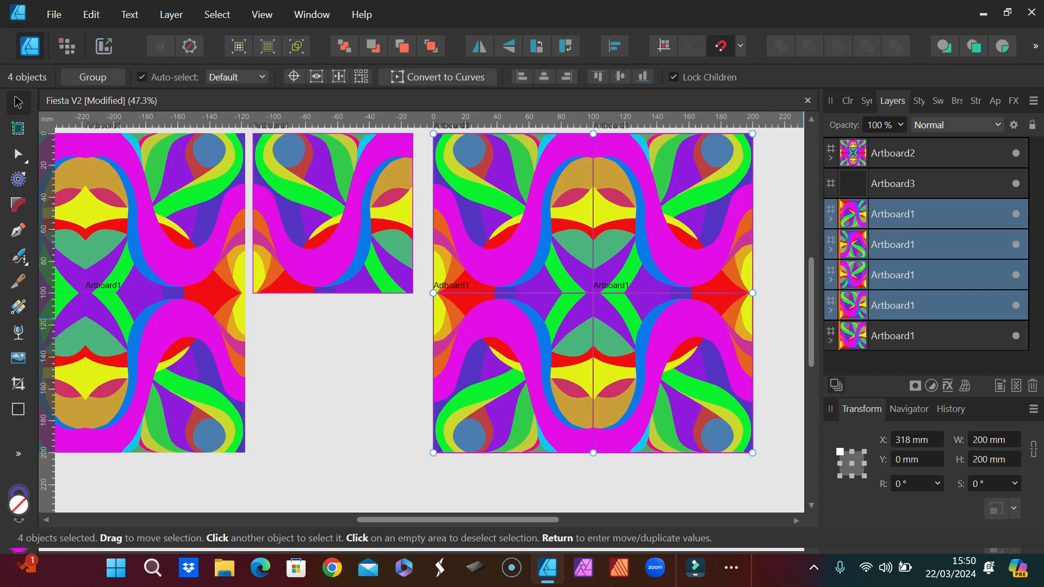
pyautogui.hotkey('ctrl', 'g')
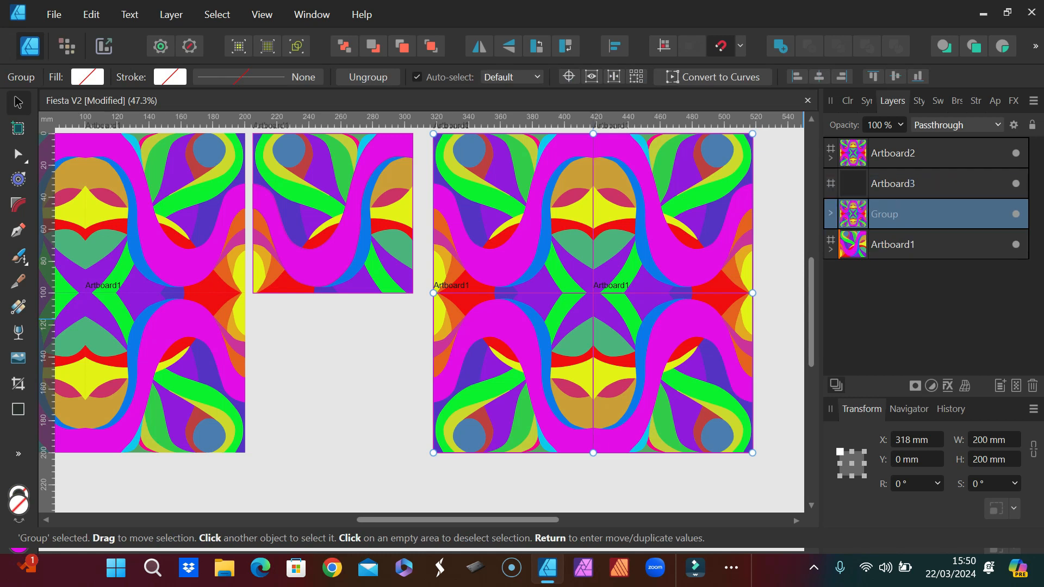
pyautogui.moveTo(884, 213); pyautogui.dragTo(892, 184)
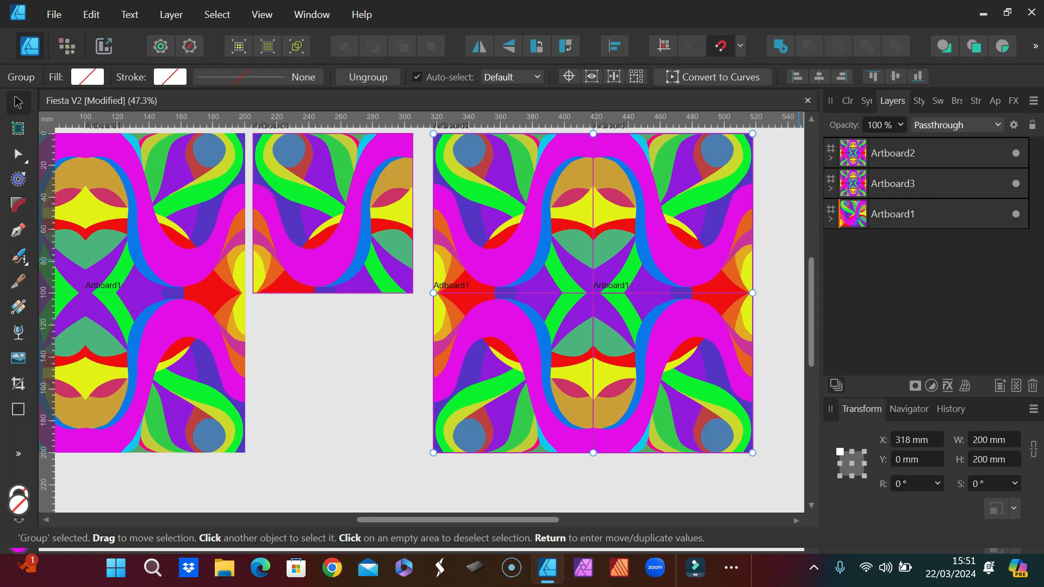
# - Expand the original Artboard1 in the layer stack and select its Centre pink curve with the Node tool
pyautogui.click(892, 215)
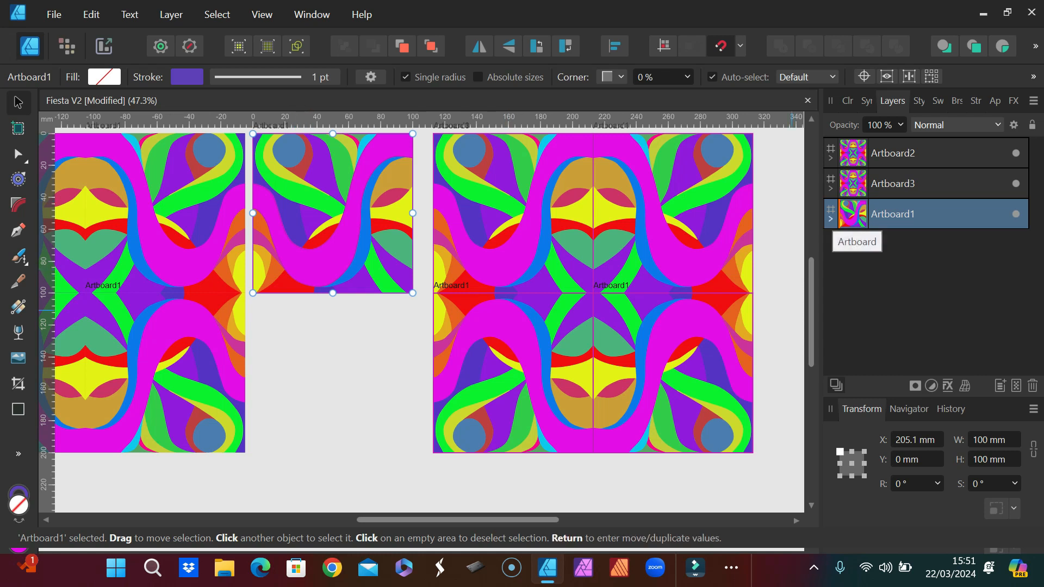
pyautogui.click(830, 219)
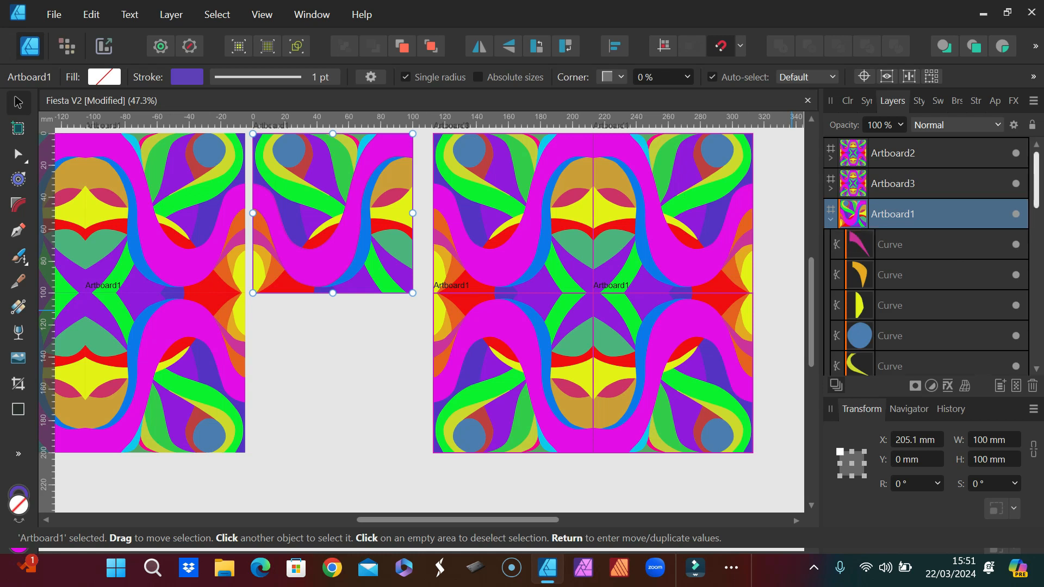
pyautogui.scroll(-1, 924, 245)
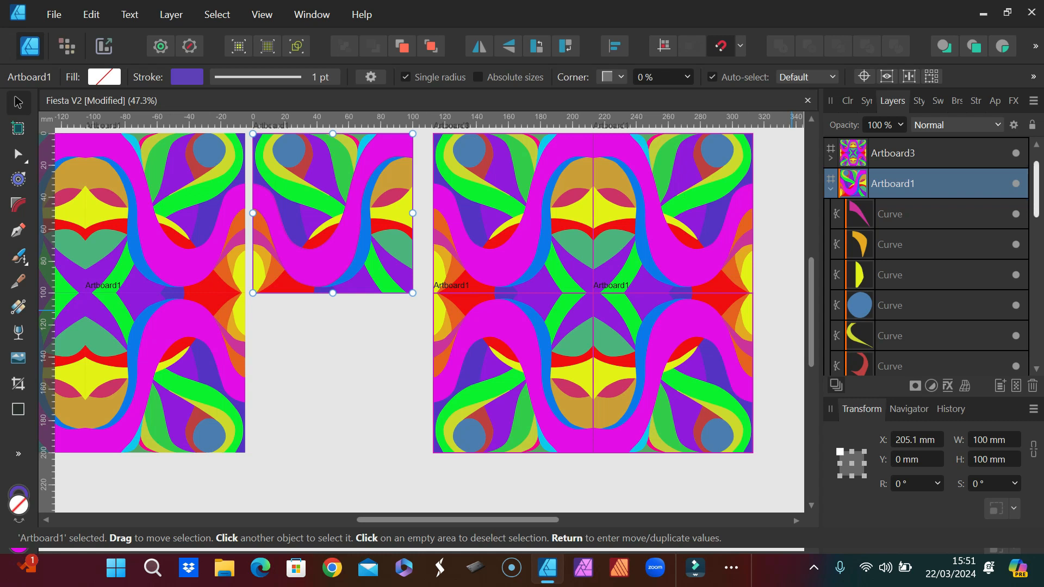
pyautogui.scroll(-4, 924, 255)
pyautogui.scroll(-8, 924, 255)
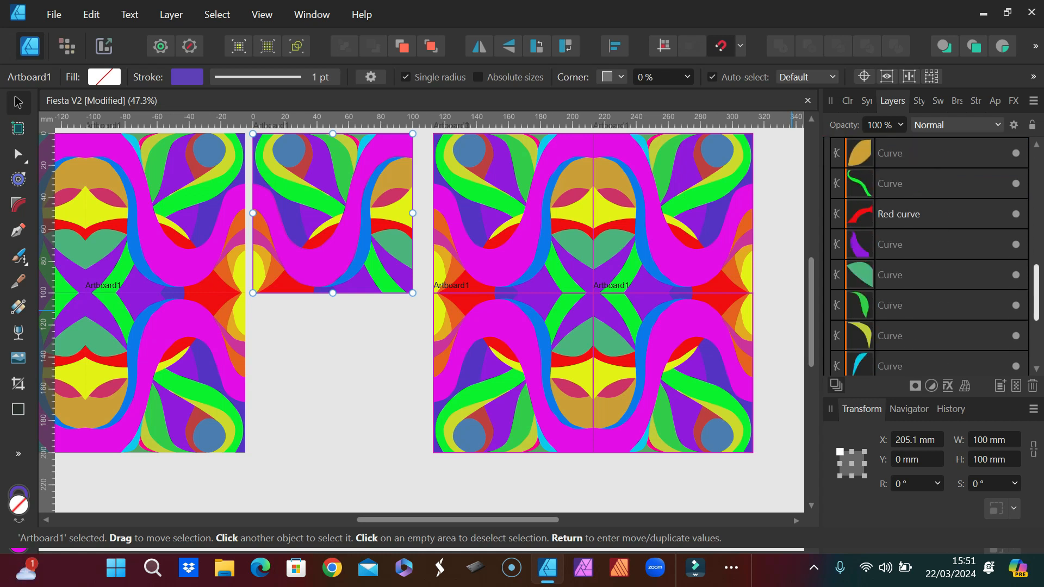
pyautogui.scroll(3, 924, 256)
pyautogui.scroll(3, 924, 256)
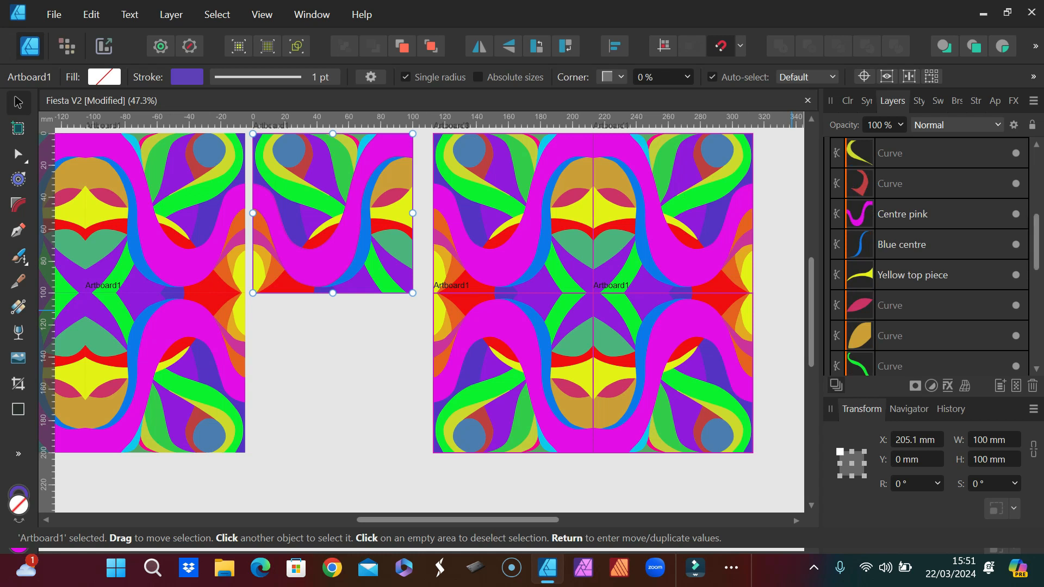
pyautogui.scroll(2, 924, 256)
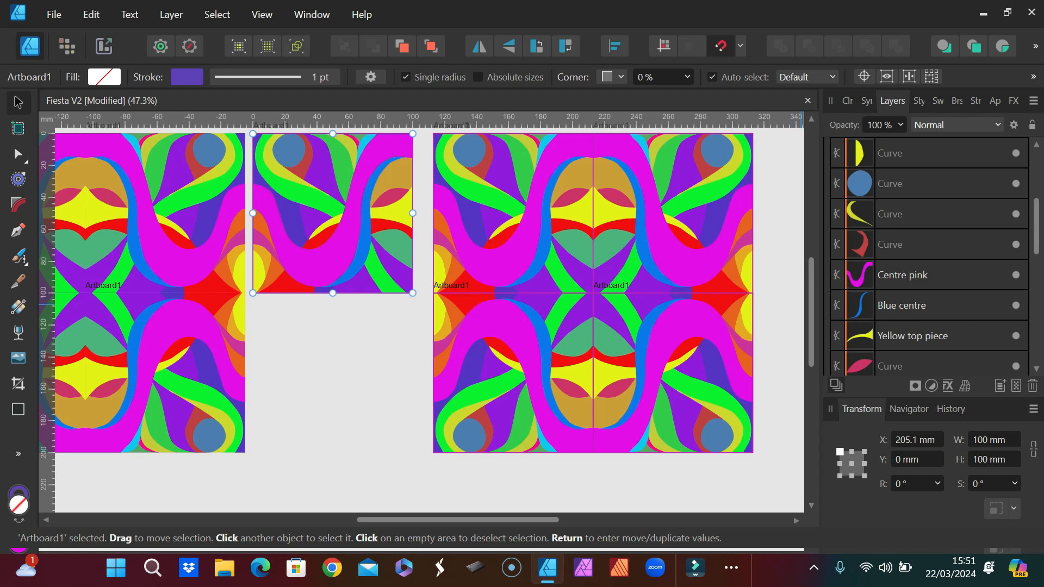
pyautogui.click(933, 273)
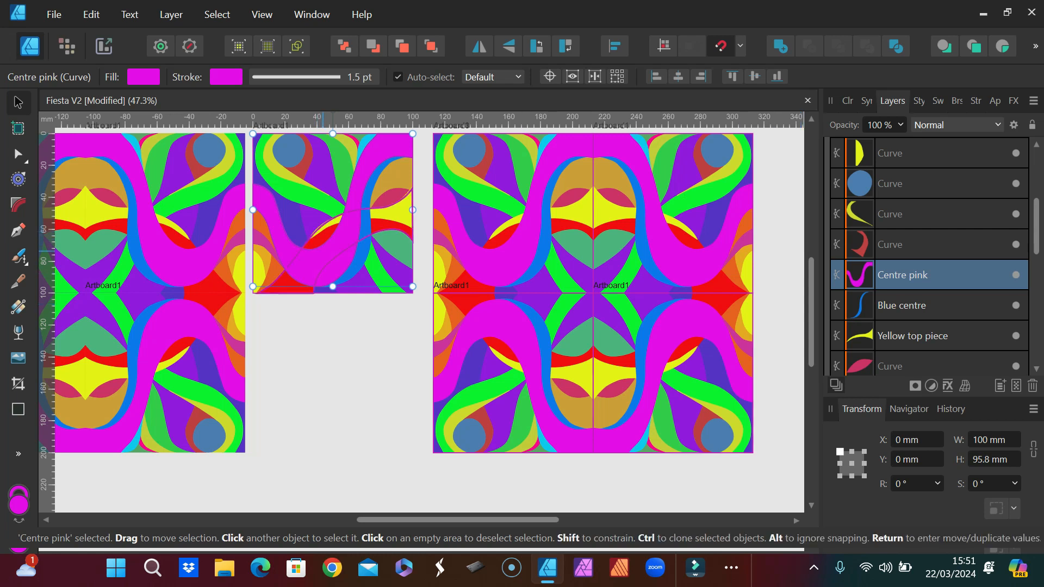
pyautogui.press('a')
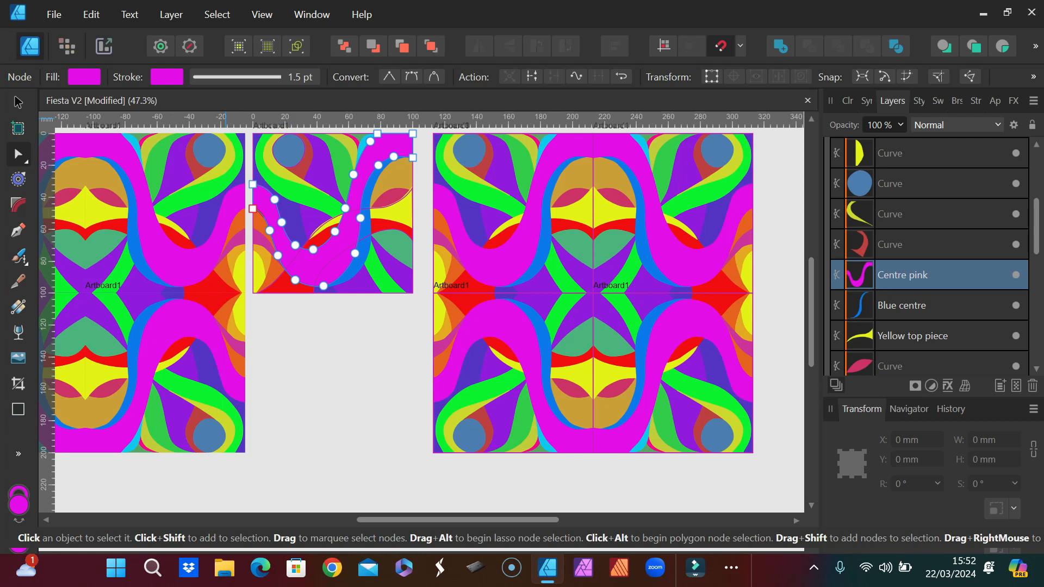
# - Give the Centre pink curve a linear gradient fill running from white to magenta
pyautogui.click(84, 77)
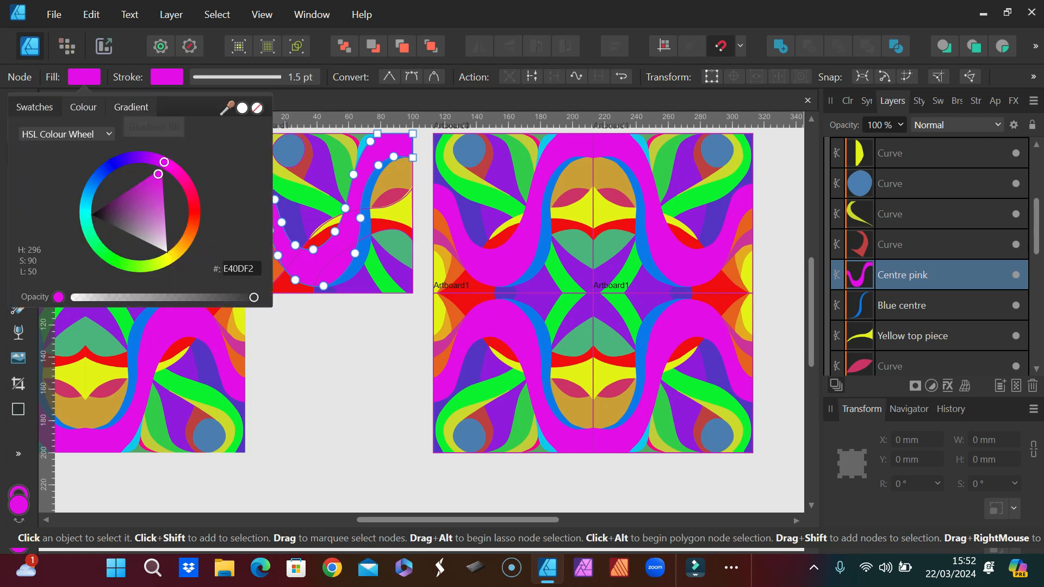
pyautogui.click(131, 107)
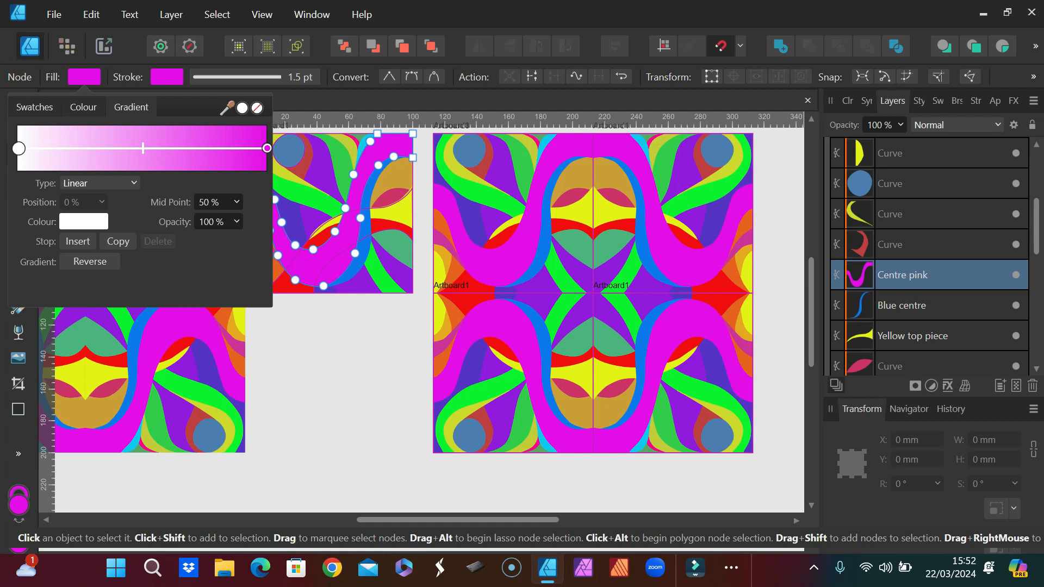
pyautogui.click(100, 183)
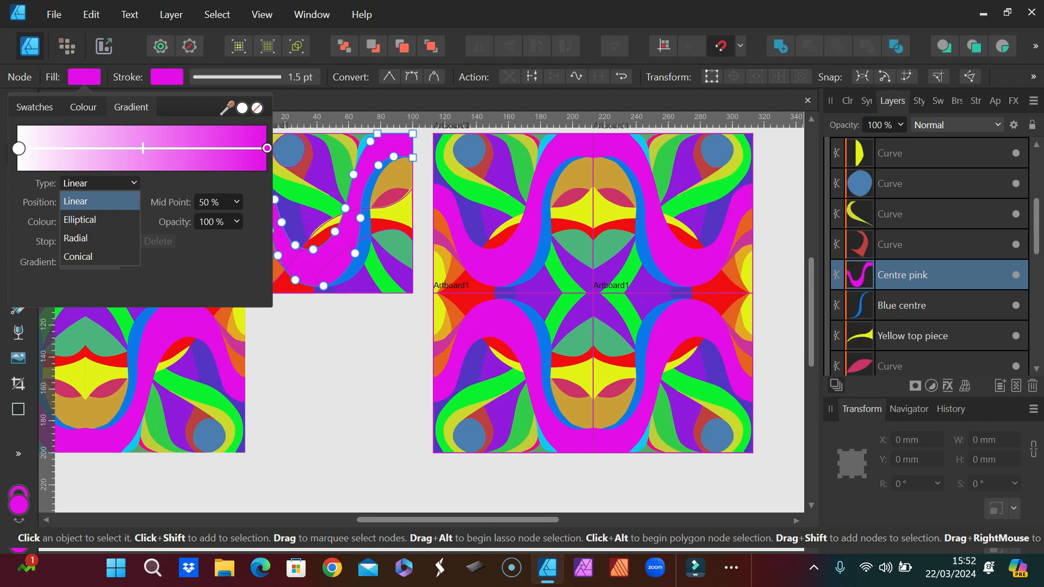
pyautogui.press('Escape')
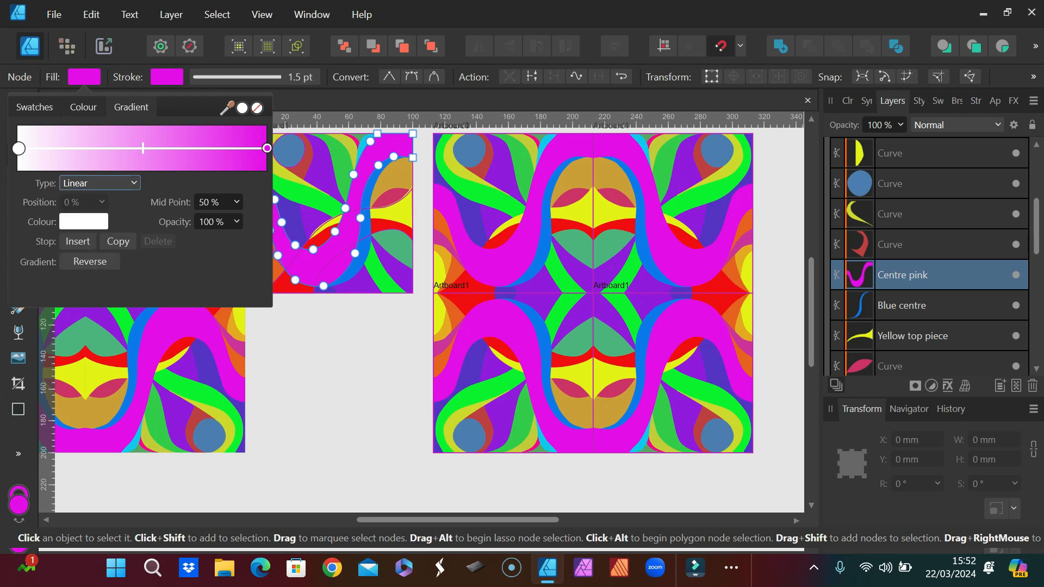
pyautogui.click(84, 221)
pyautogui.click(83, 222)
pyautogui.click(19, 148)
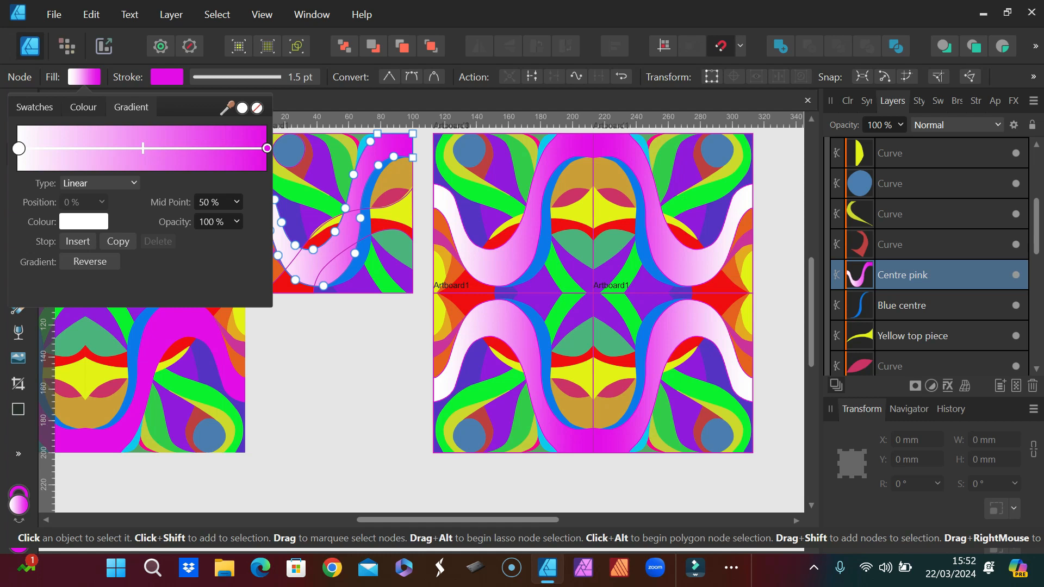
# - Change the end stop of the Centre pink curve's gradient to a dark purple
pyautogui.click(267, 148)
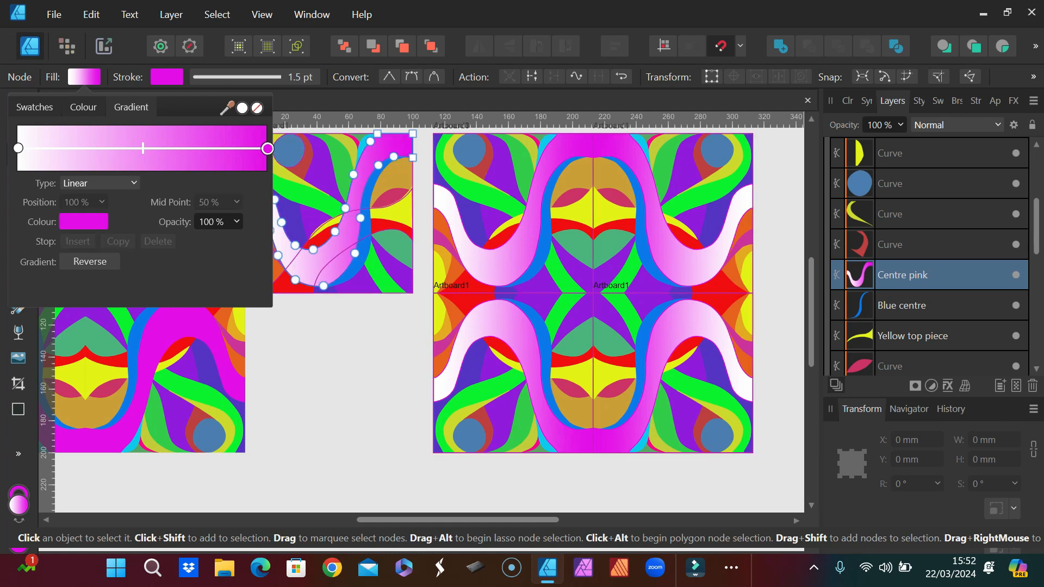
pyautogui.click(84, 221)
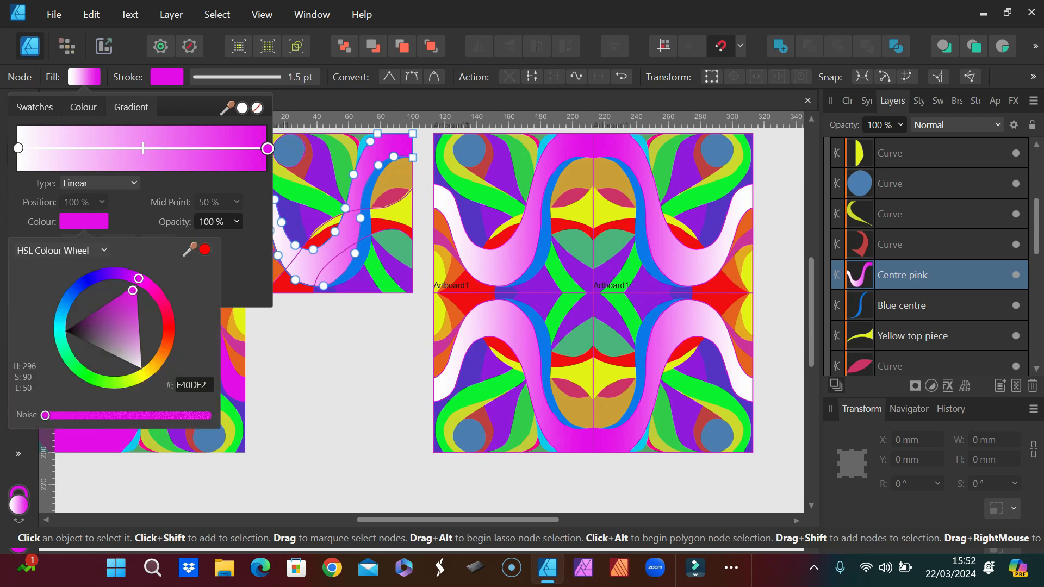
pyautogui.moveTo(133, 289); pyautogui.dragTo(110, 303)
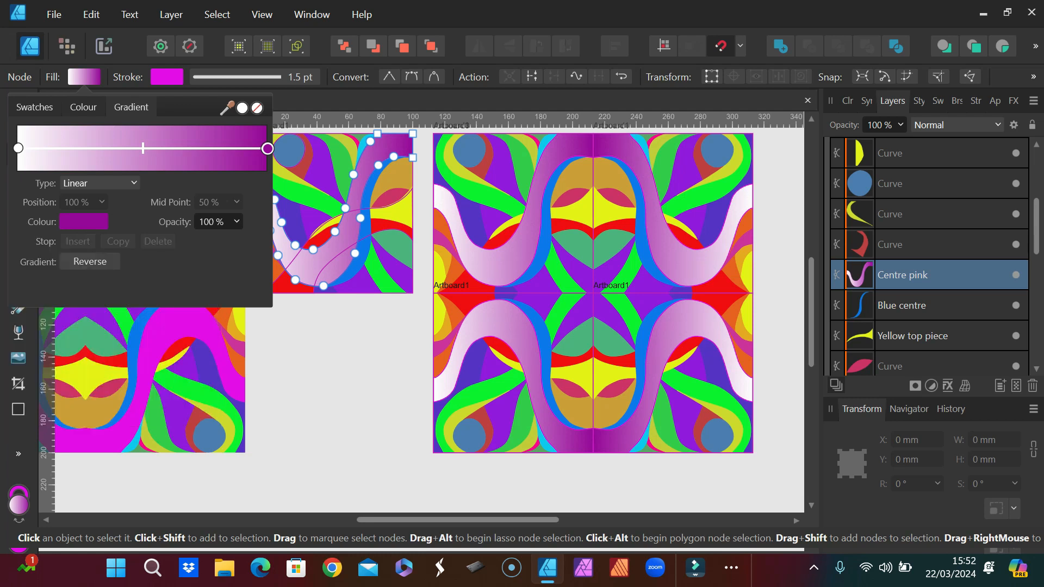
pyautogui.hscroll(-5, 421, 316)
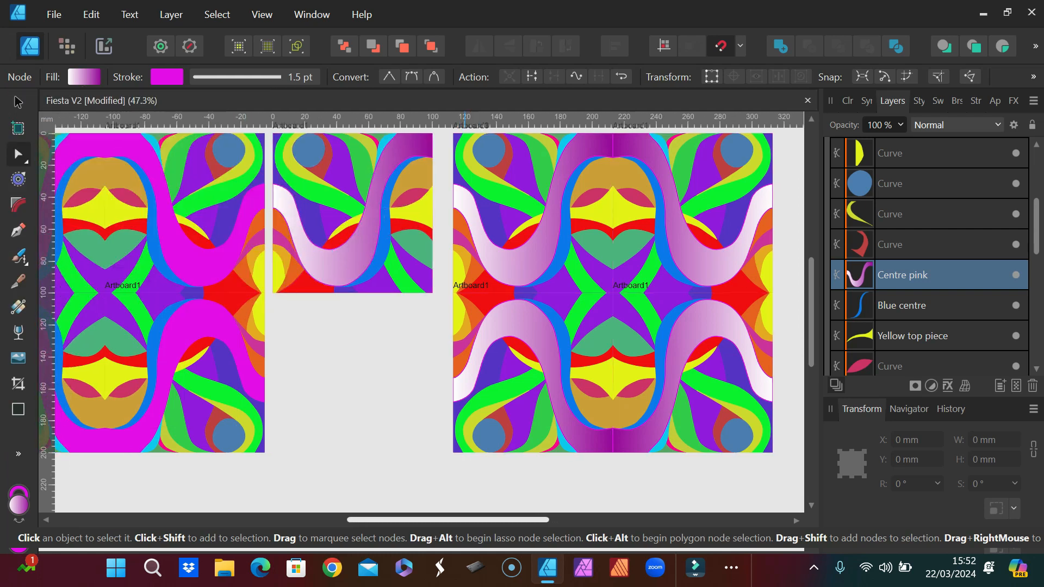
pyautogui.hscroll(-1, 421, 315)
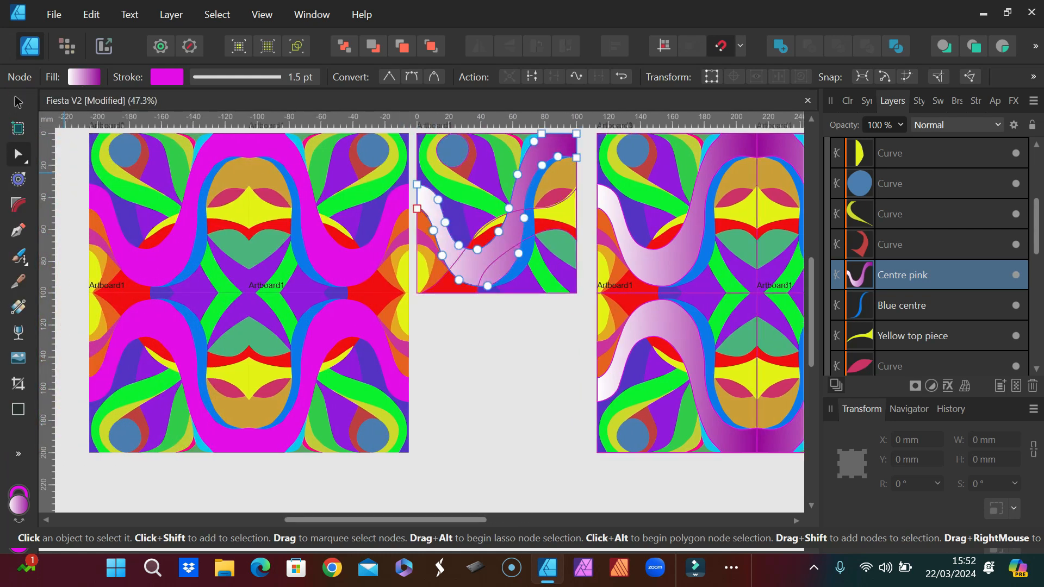
# - Add a pale green stop at 39 % to the Centre pink curve's linear gradient
pyautogui.click(84, 76)
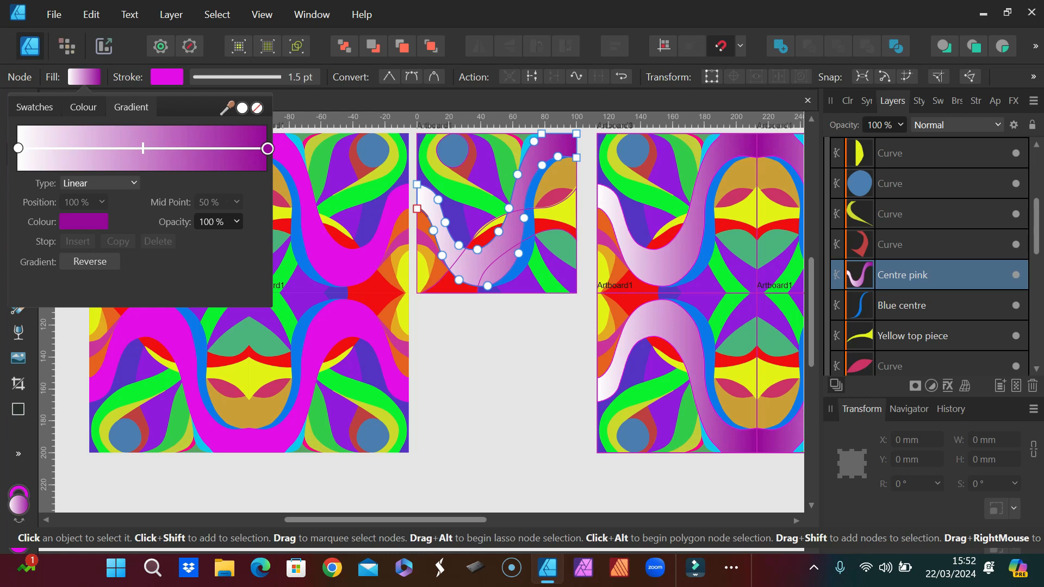
pyautogui.click(115, 148)
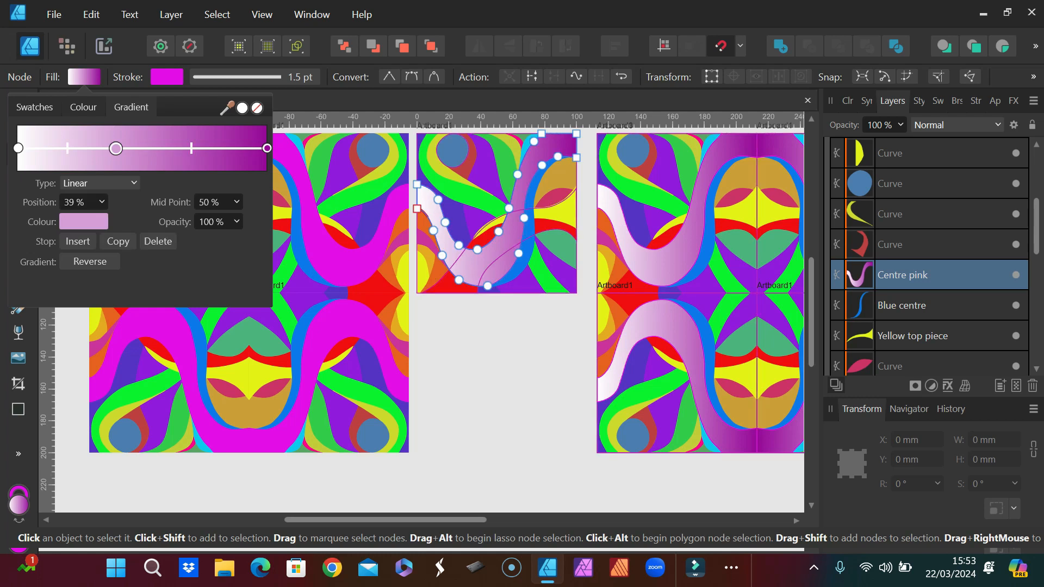
pyautogui.click(99, 183)
pyautogui.click(82, 201)
pyautogui.click(84, 221)
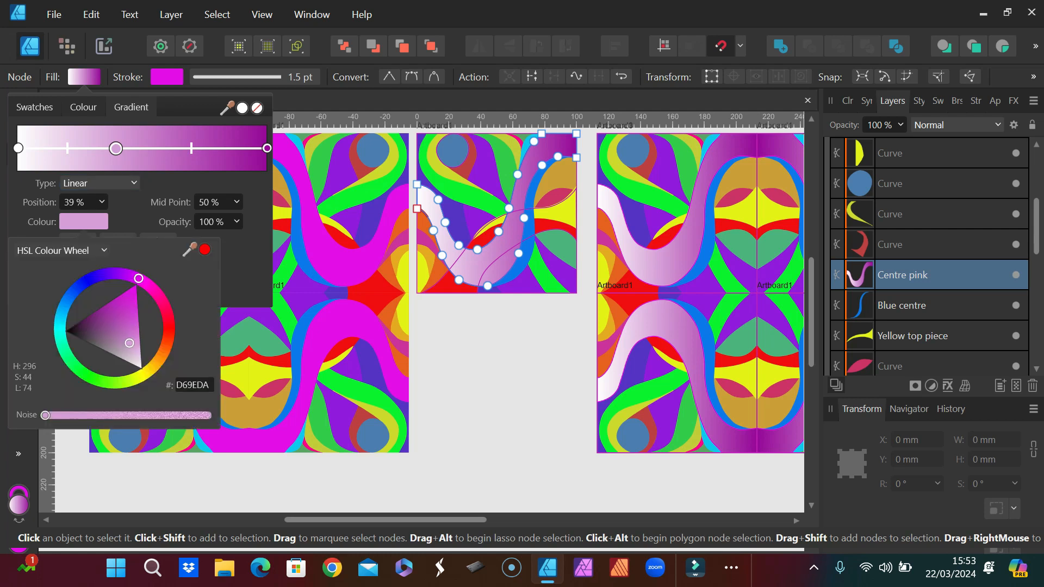
pyautogui.click(102, 382)
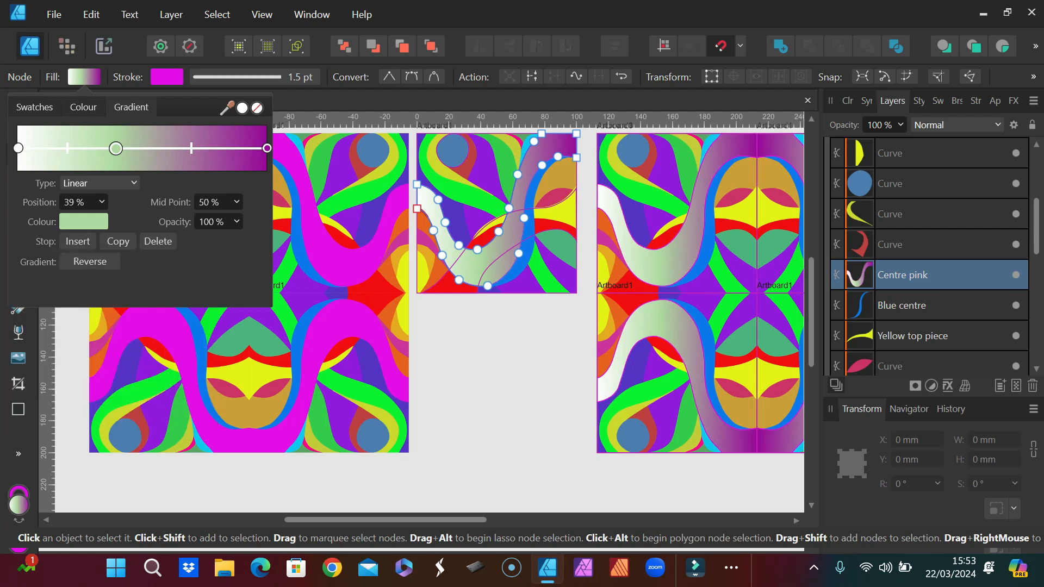
# - Set the gradient midpoints to 36 % before and 53 % after the green stop, and save the document
pyautogui.moveTo(191, 148)
pyautogui.mouseDown()
pyautogui.moveTo(217, 148)
pyautogui.moveTo(152, 147)
pyautogui.moveTo(197, 147)
pyautogui.mouseUp()
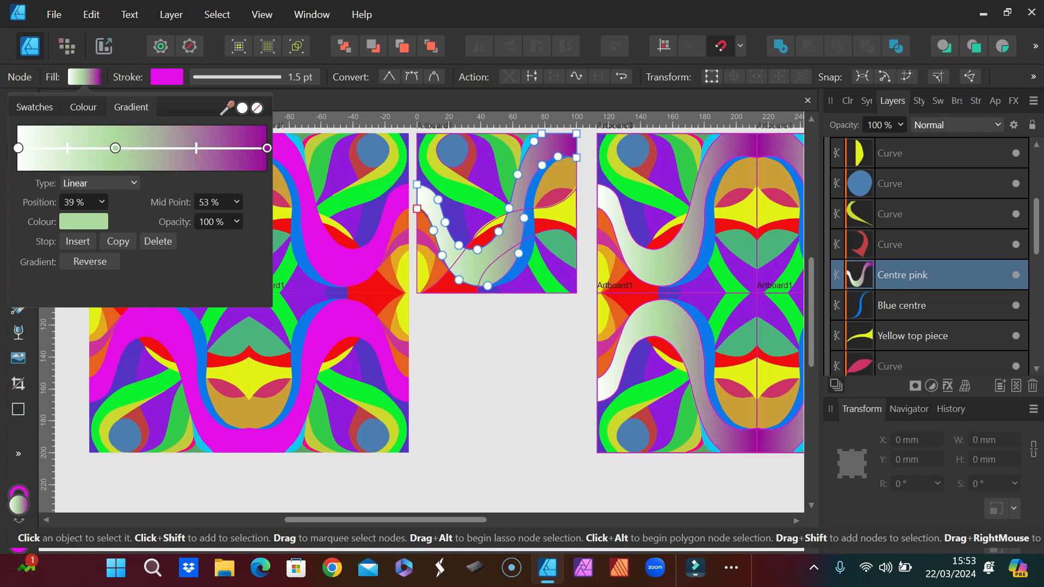
pyautogui.moveTo(67, 148)
pyautogui.mouseDown()
pyautogui.moveTo(103, 148)
pyautogui.moveTo(44, 148)
pyautogui.mouseUp()
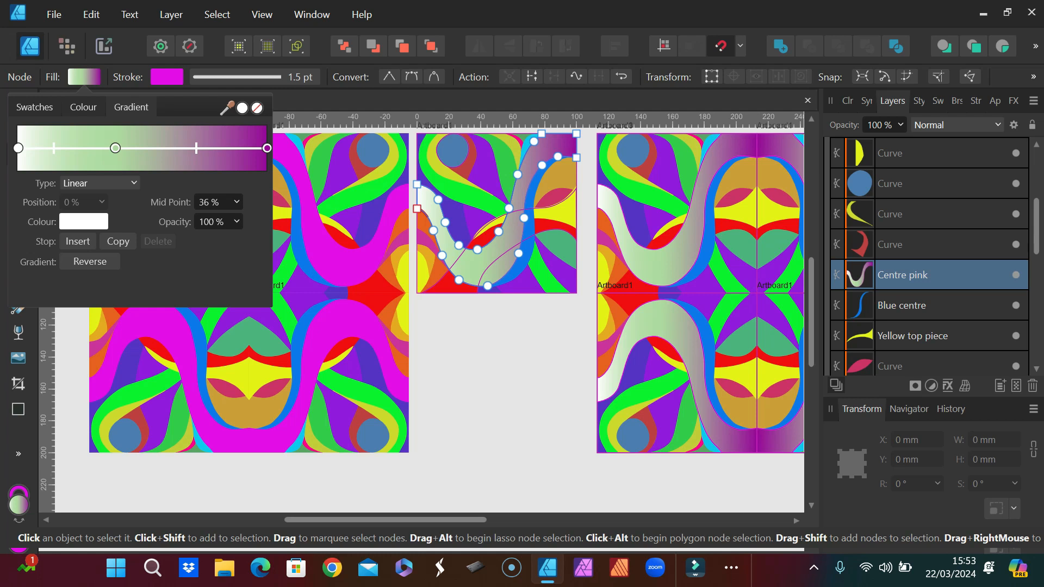
pyautogui.click(463, 336)
pyautogui.hotkey('ctrl', 's')
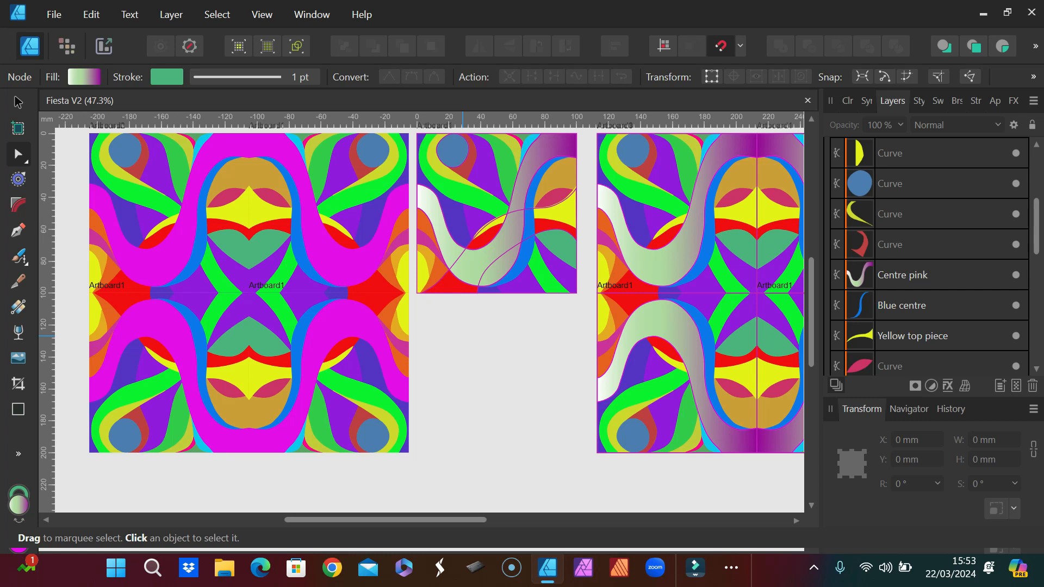
# - Give the bright green curve in the original Artboard1 tile a linear gradient fill running from white to green
pyautogui.hscroll(2, 405, 336)
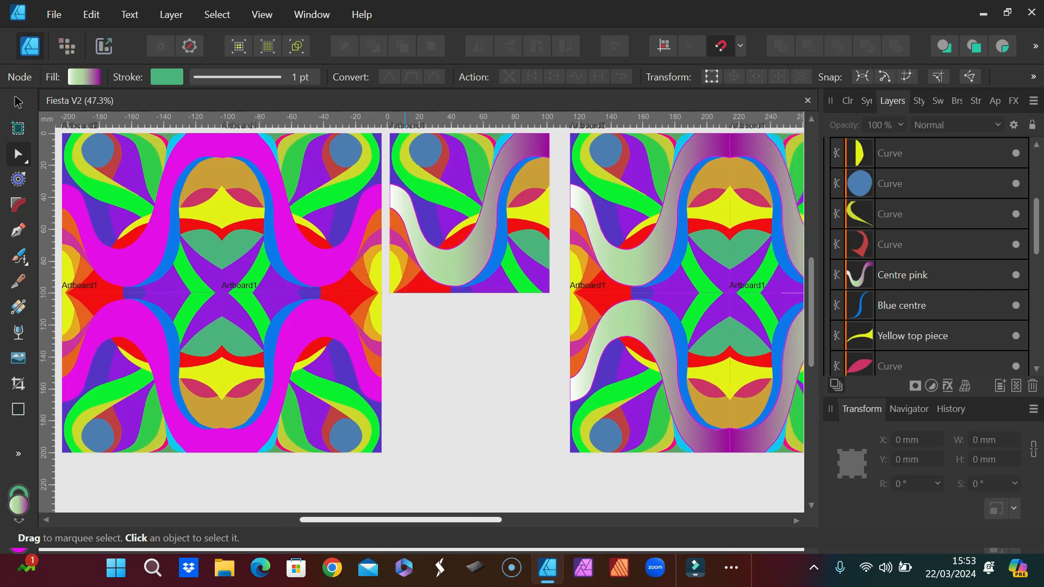
pyautogui.hscroll(6, 405, 336)
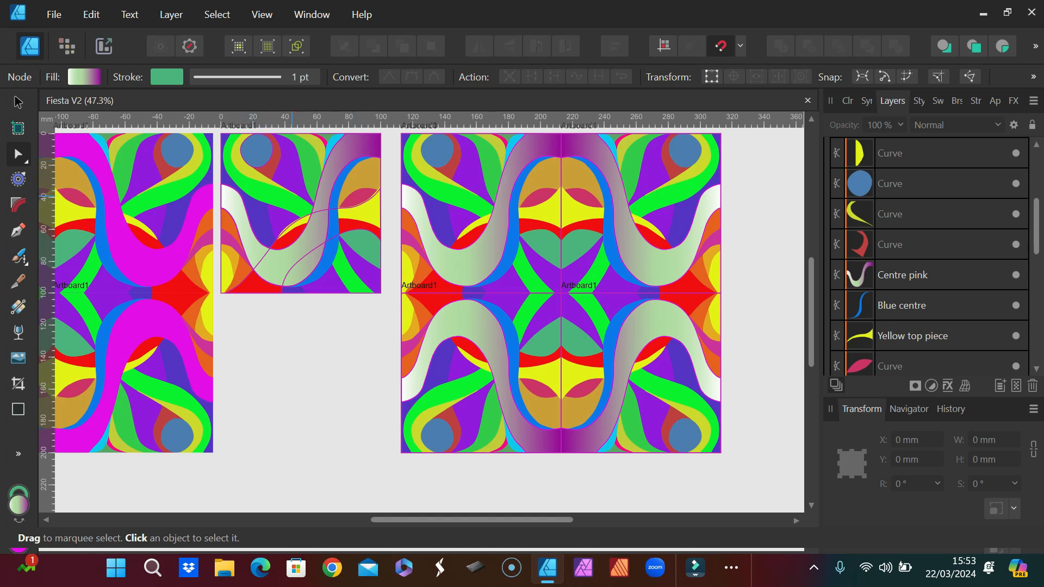
pyautogui.doubleClick(280, 197)
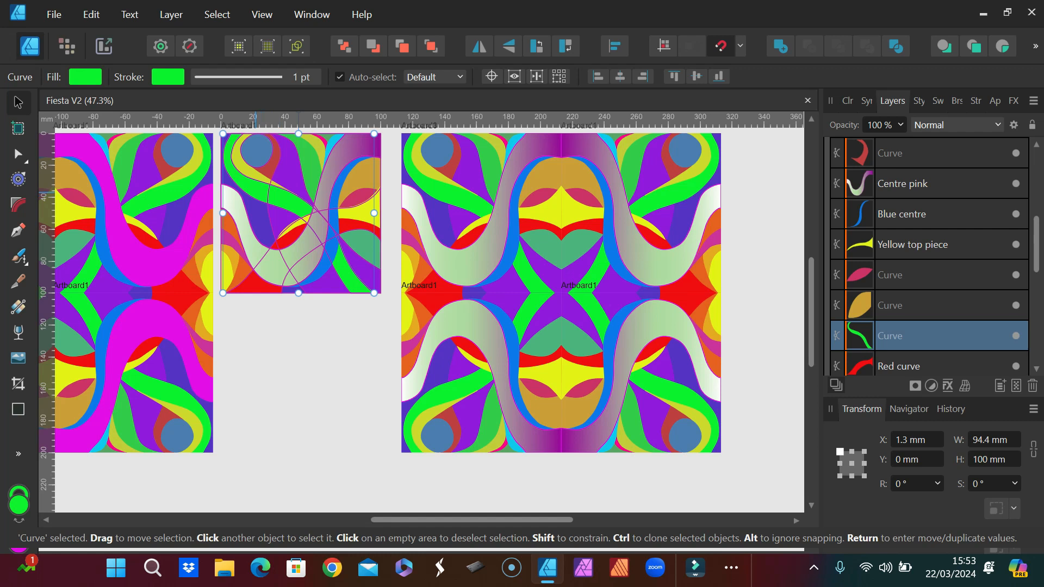
pyautogui.press('a')
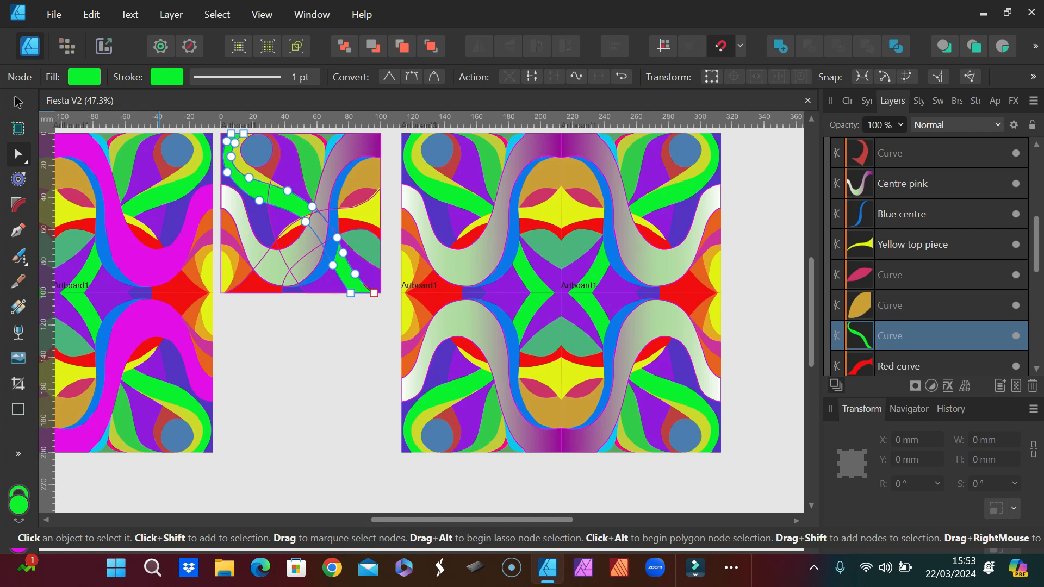
pyautogui.click(84, 76)
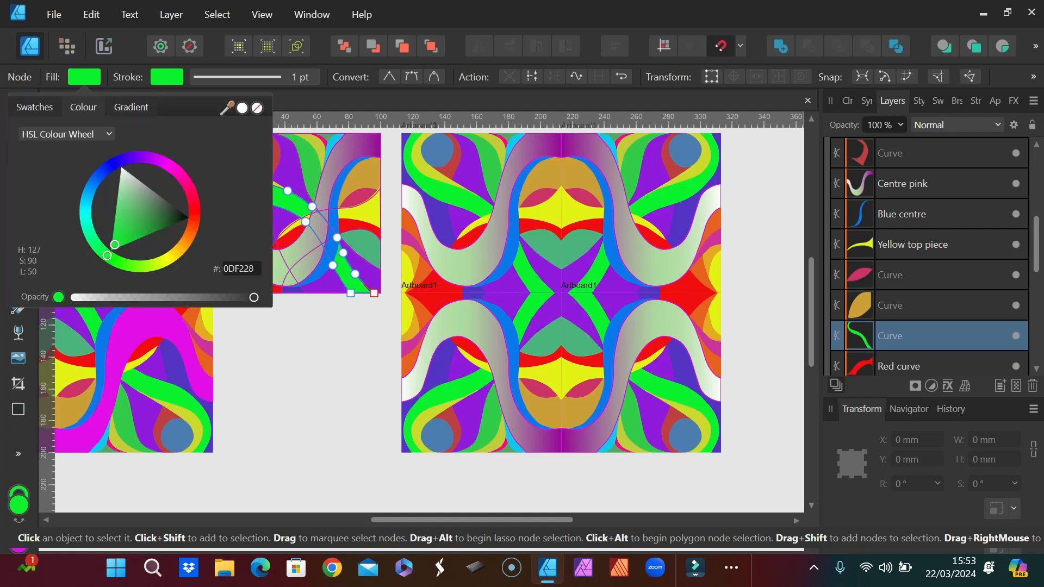
pyautogui.click(131, 108)
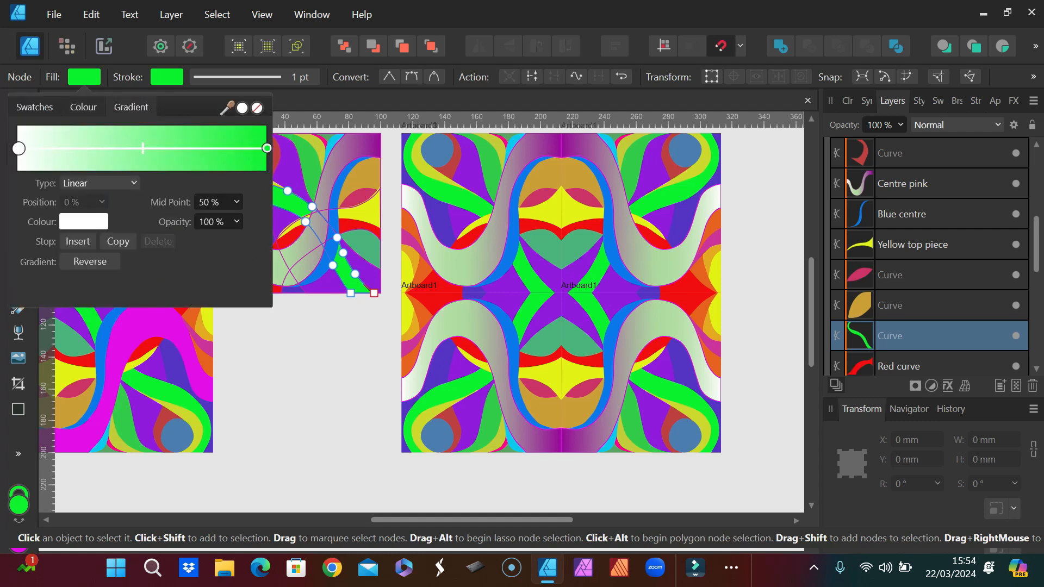
pyautogui.click(18, 148)
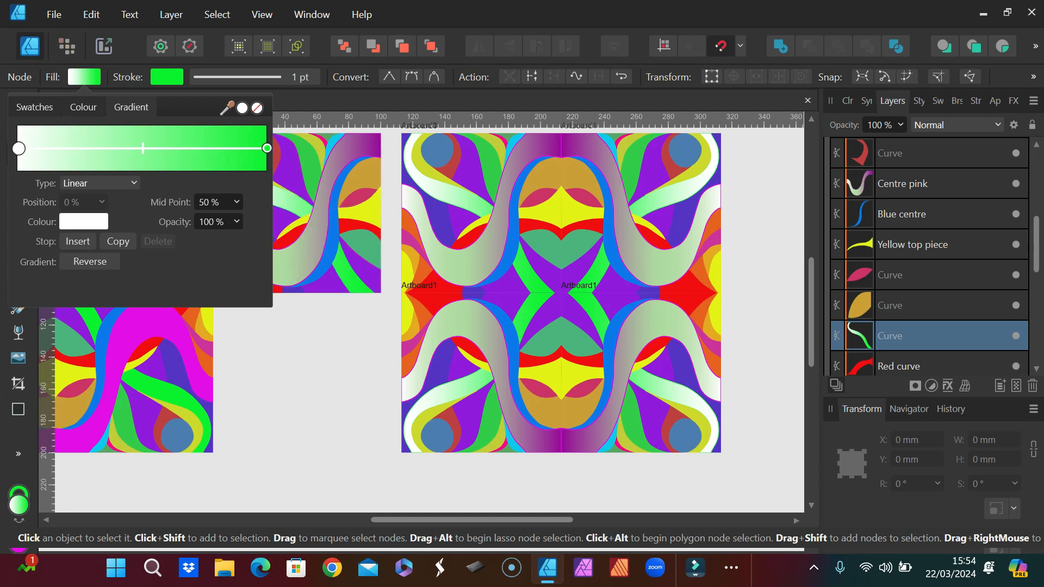
# - Set the start stop of the green curve's gradient to blue 0006FF and its midpoint to 26 %
pyautogui.click(84, 221)
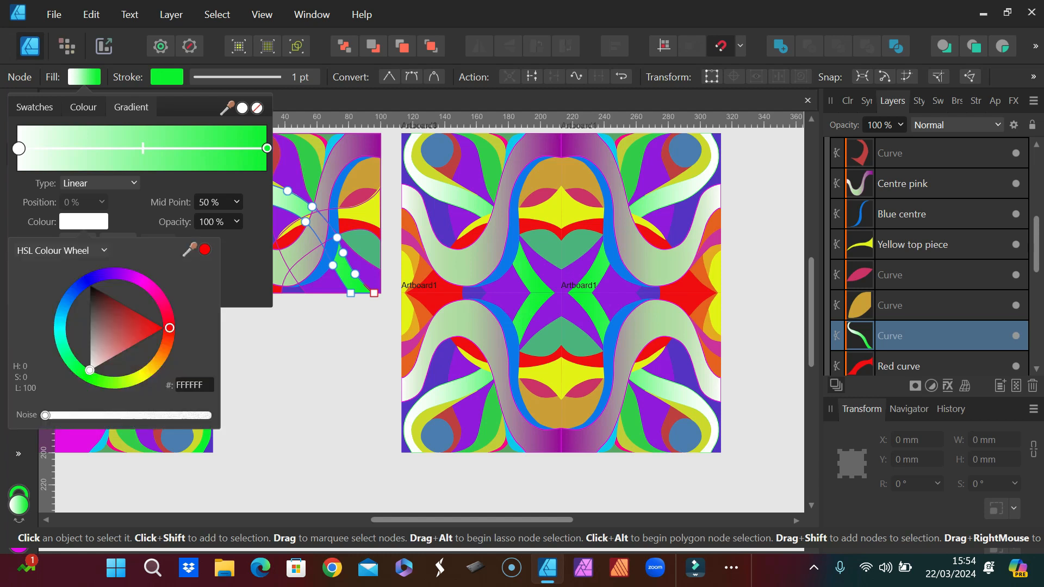
pyautogui.click(86, 281)
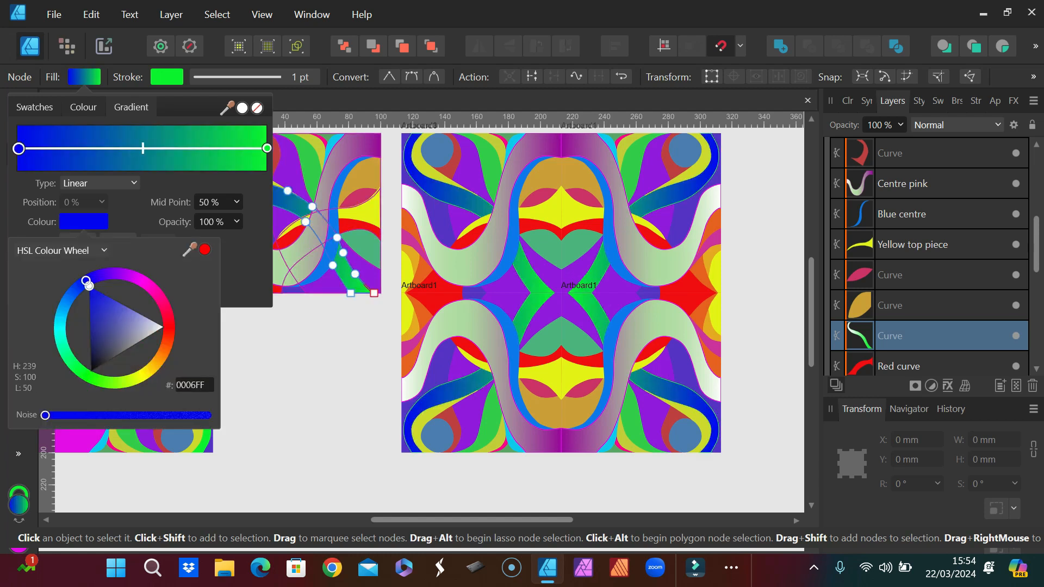
pyautogui.press('Escape')
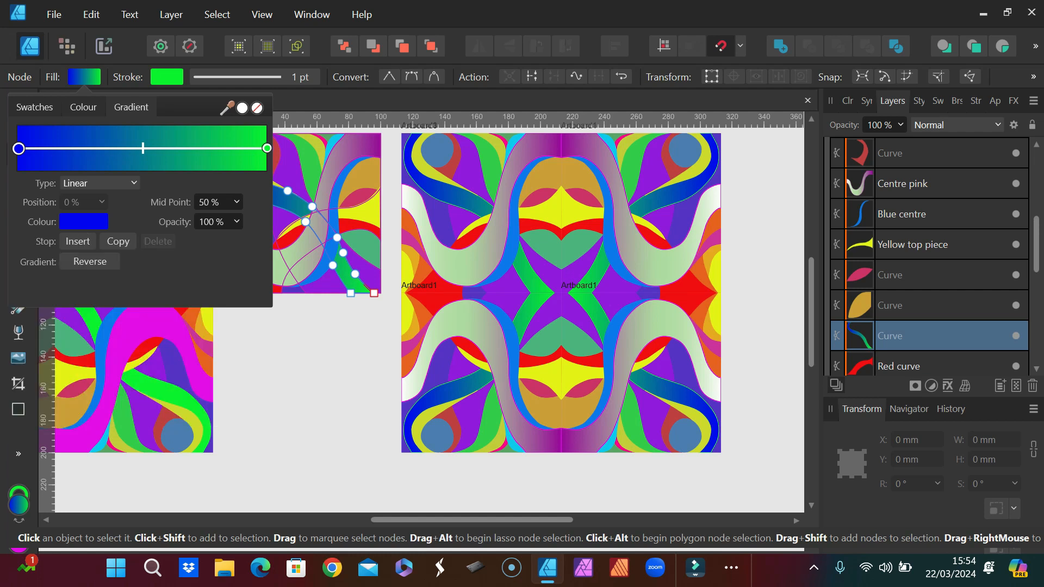
pyautogui.moveTo(143, 148); pyautogui.dragTo(83, 149)
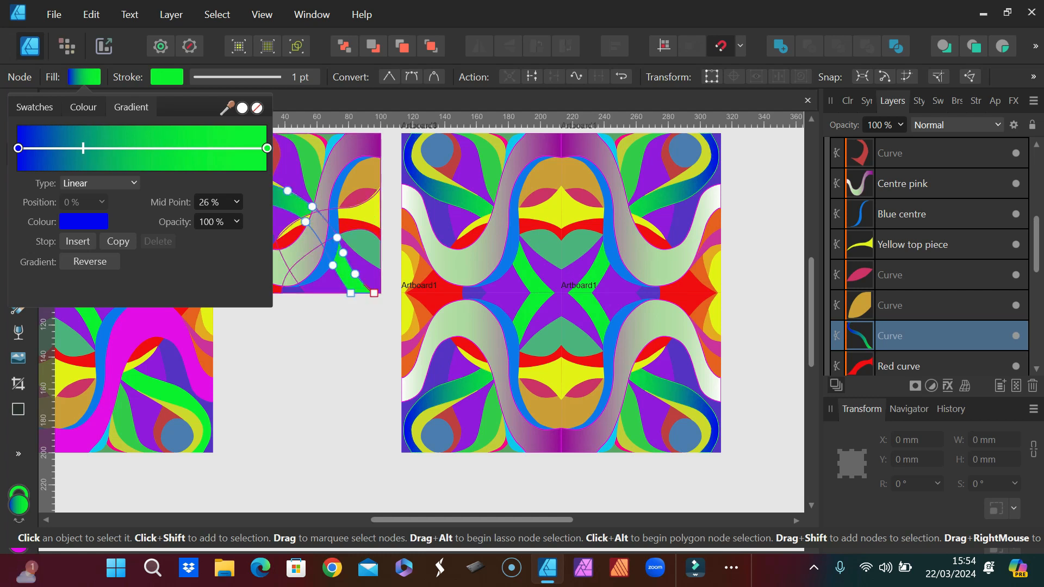
# - Add a dark red A31409 stop at 51 % to the curve's blue-to-green gradient
pyautogui.click(144, 149)
pyautogui.click(84, 222)
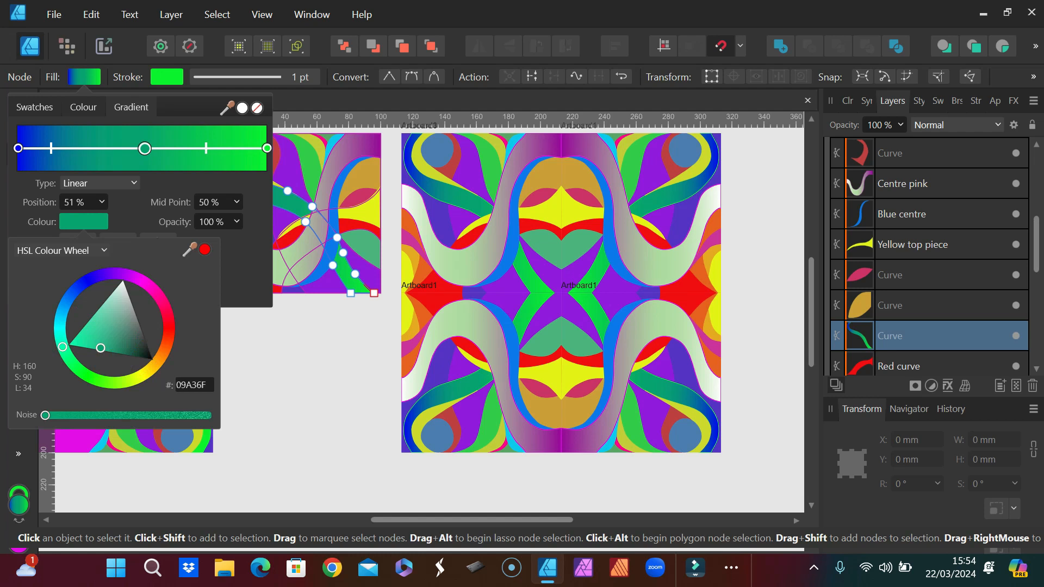
pyautogui.moveTo(63, 347); pyautogui.dragTo(136, 378)
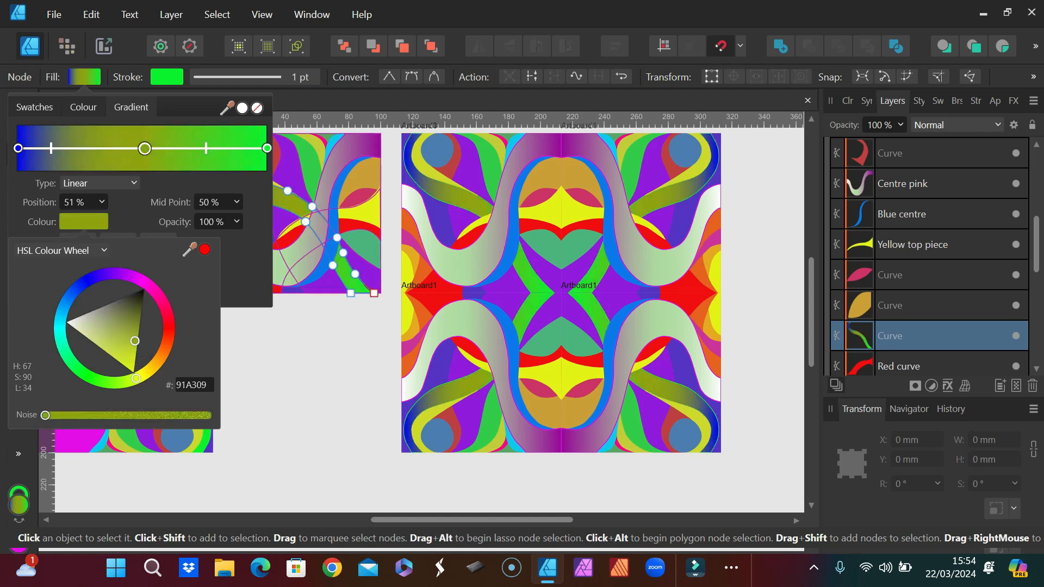
pyautogui.moveTo(135, 378); pyautogui.dragTo(154, 366)
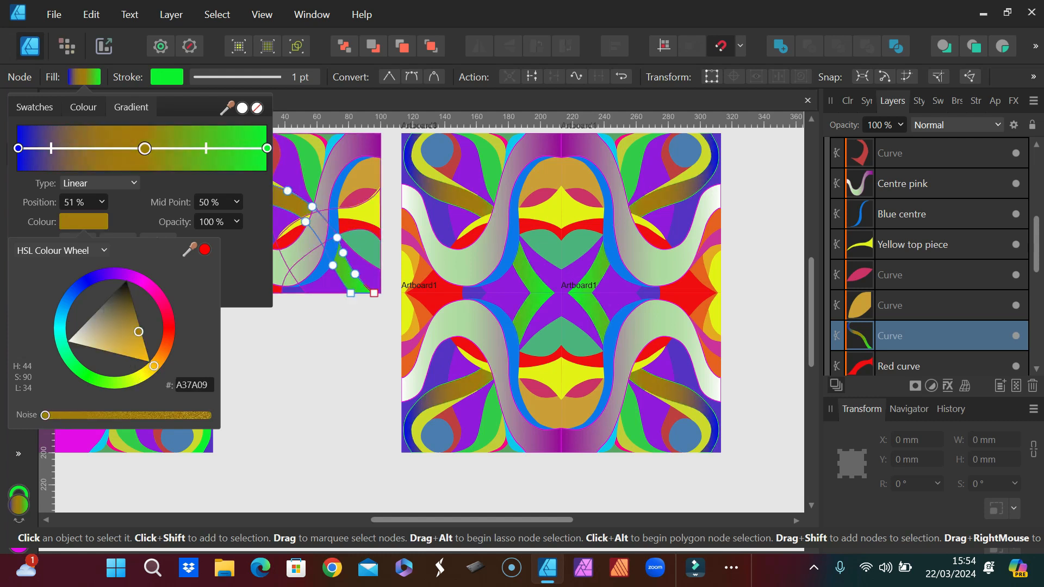
pyautogui.moveTo(153, 366)
pyautogui.mouseDown()
pyautogui.moveTo(169, 336)
pyautogui.moveTo(154, 290)
pyautogui.moveTo(168, 313)
pyautogui.moveTo(163, 356)
pyautogui.moveTo(148, 372)
pyautogui.moveTo(170, 332)
pyautogui.mouseUp()
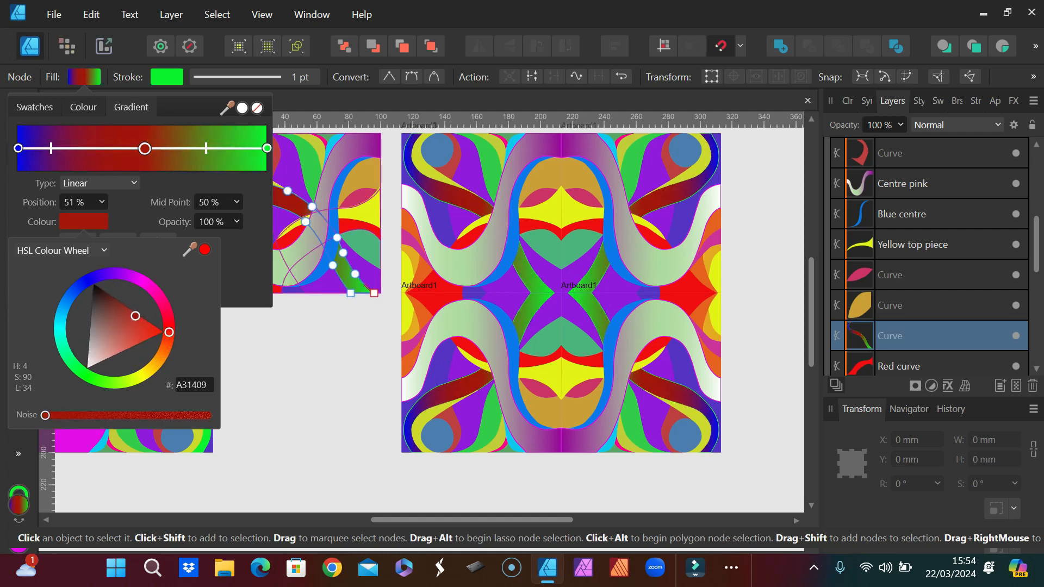
pyautogui.press('Escape')
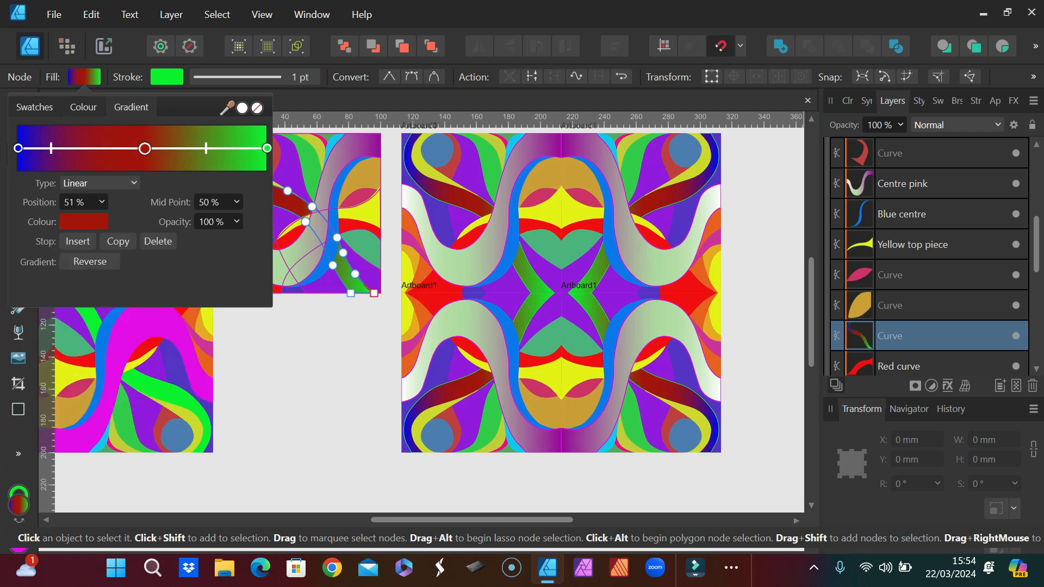
# - Set the gradient midpoints to 47 % before and 58 % after the dark red stop
pyautogui.moveTo(51, 148); pyautogui.dragTo(77, 147)
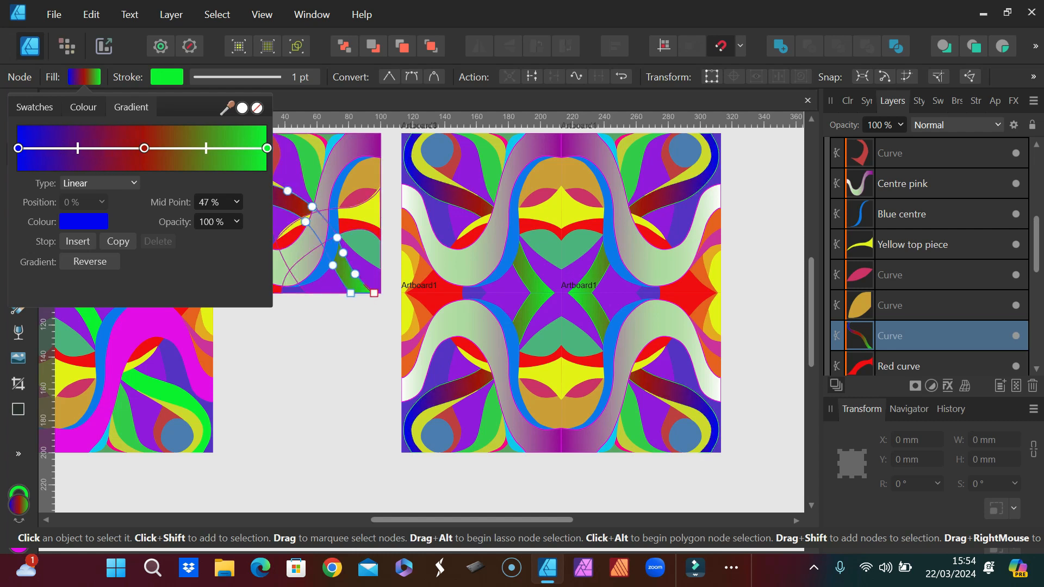
pyautogui.click(144, 148)
pyautogui.moveTo(206, 148); pyautogui.dragTo(216, 148)
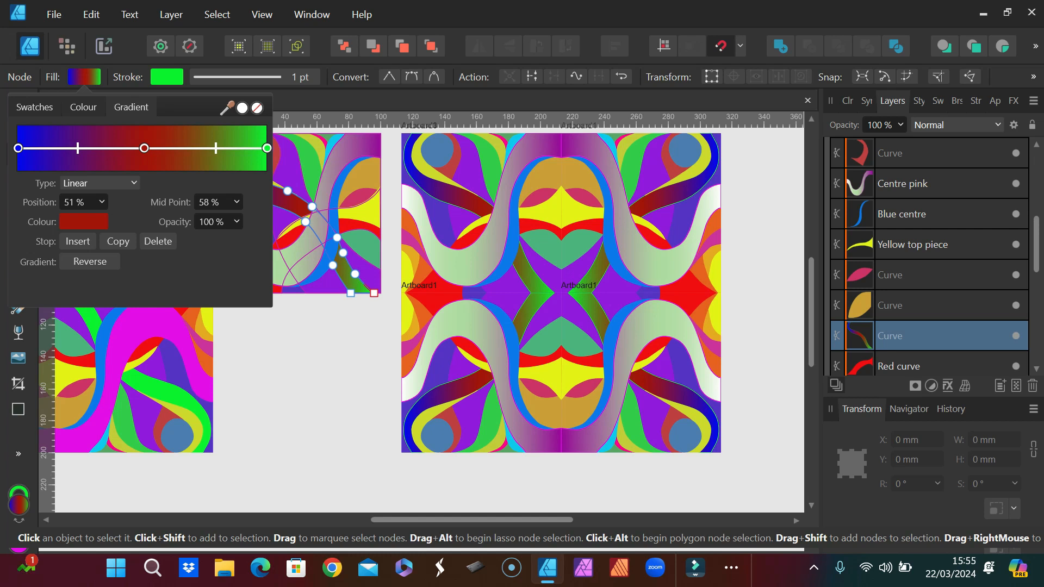
pyautogui.press('Escape')
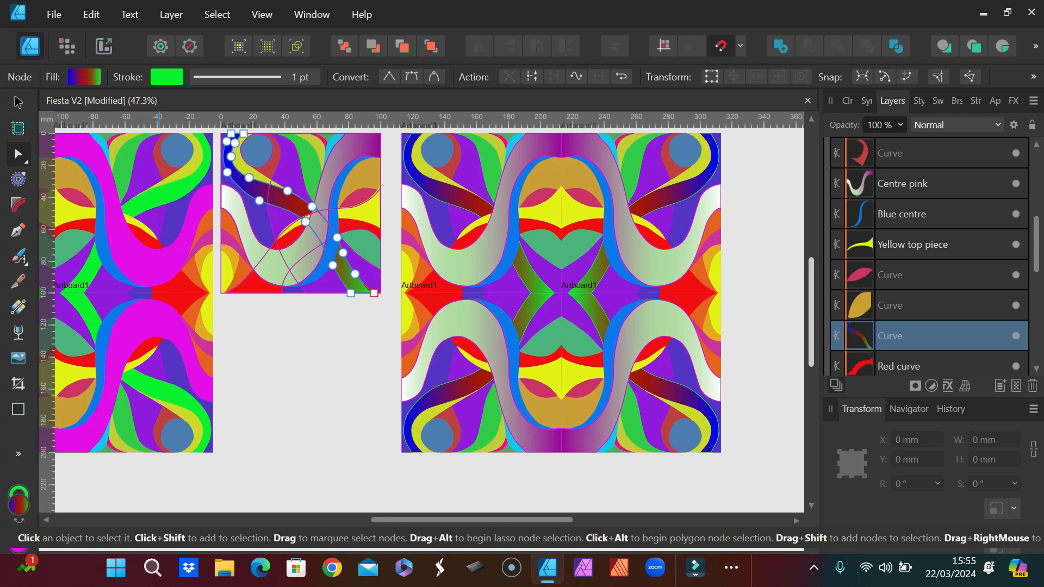
# - Examine the new gradients and the coloured outlines of the curves up close in the mirrored repeat on Artboard3
pyautogui.scroll(5, 615, 292)
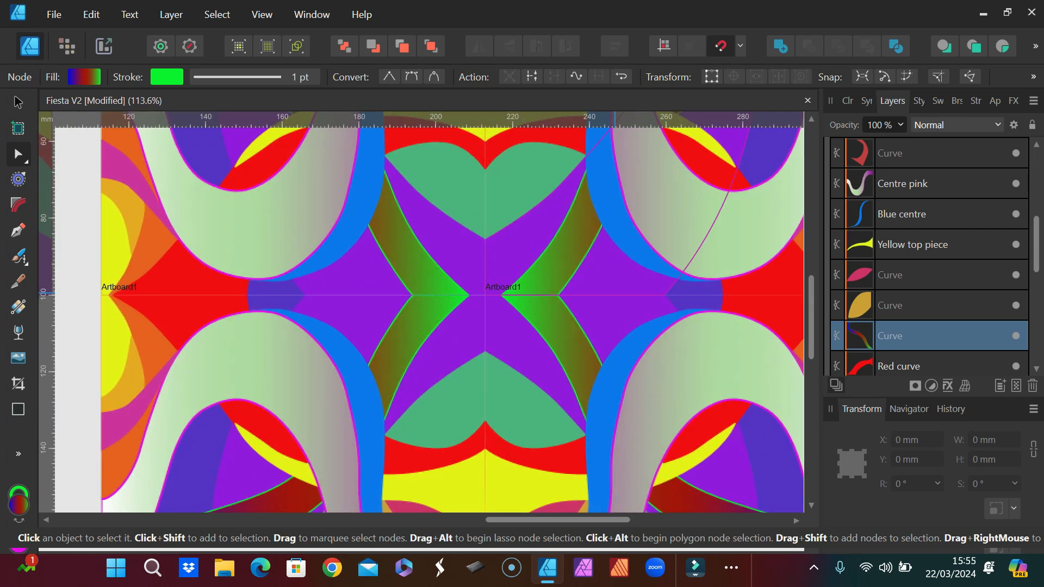
pyautogui.scroll(5, 452, 312)
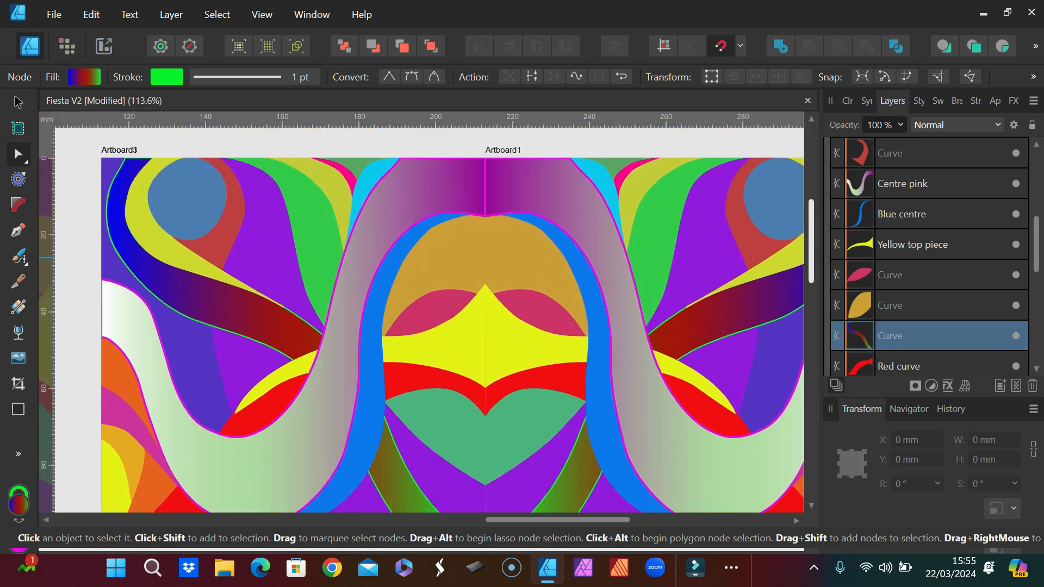
pyautogui.scroll(1, 152, 257)
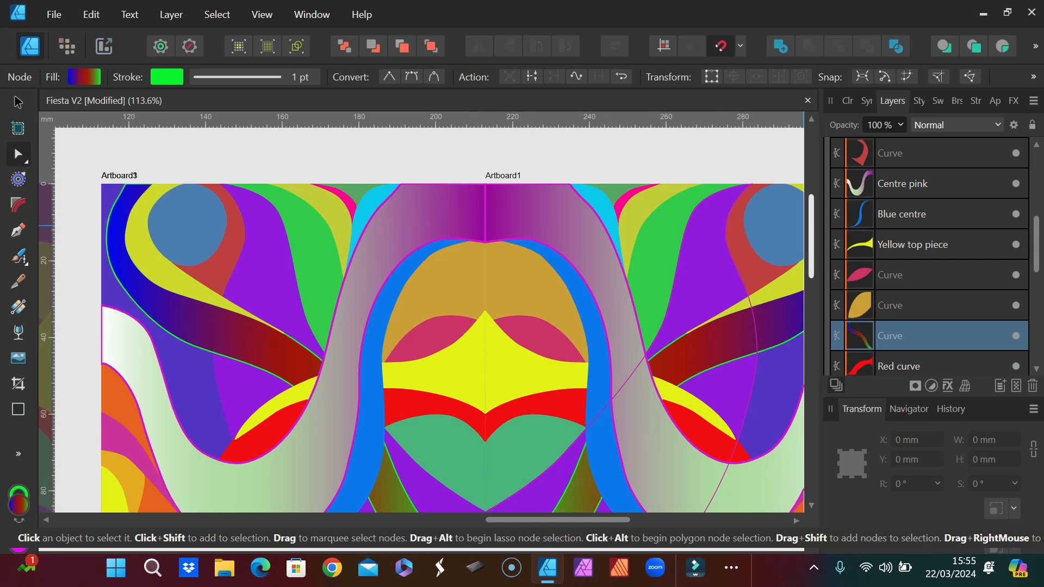
pyautogui.scroll(-5, 475, 224)
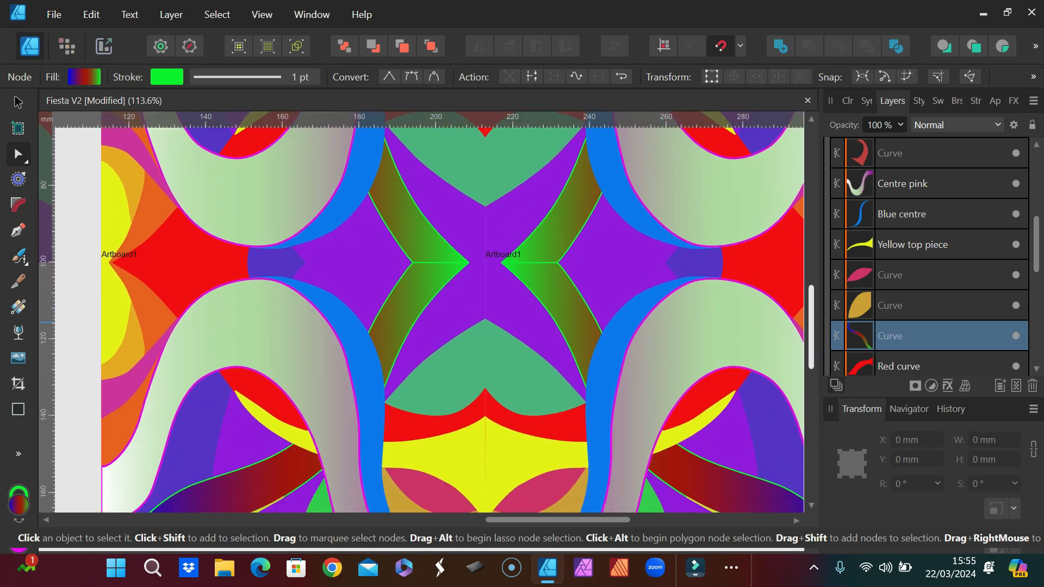
pyautogui.scroll(-1, 474, 308)
pyautogui.scroll(3, 474, 308)
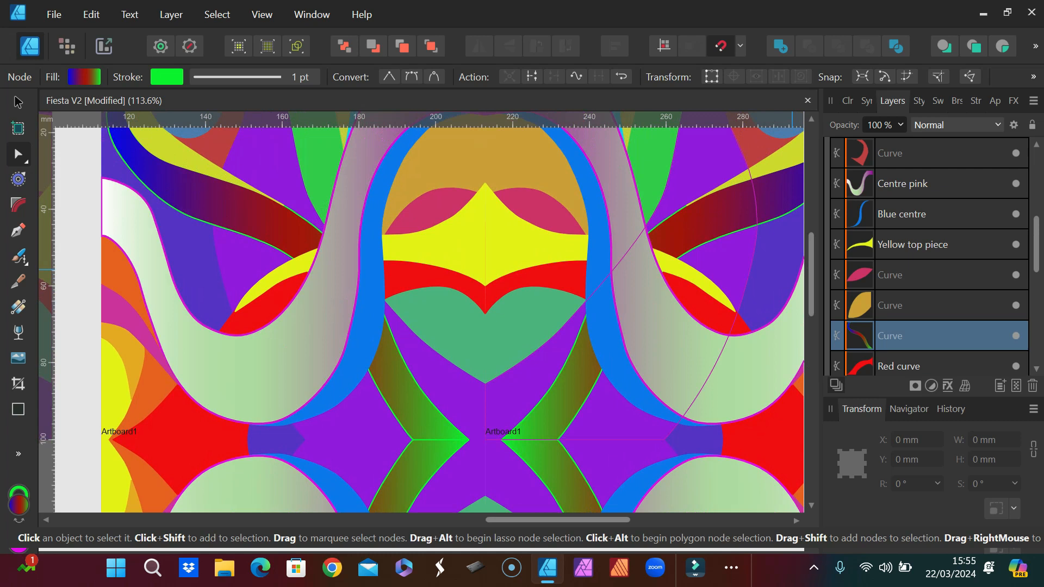
pyautogui.keyDown('ctrl'); pyautogui.scroll(-4, 498, 253); pyautogui.keyUp('ctrl')
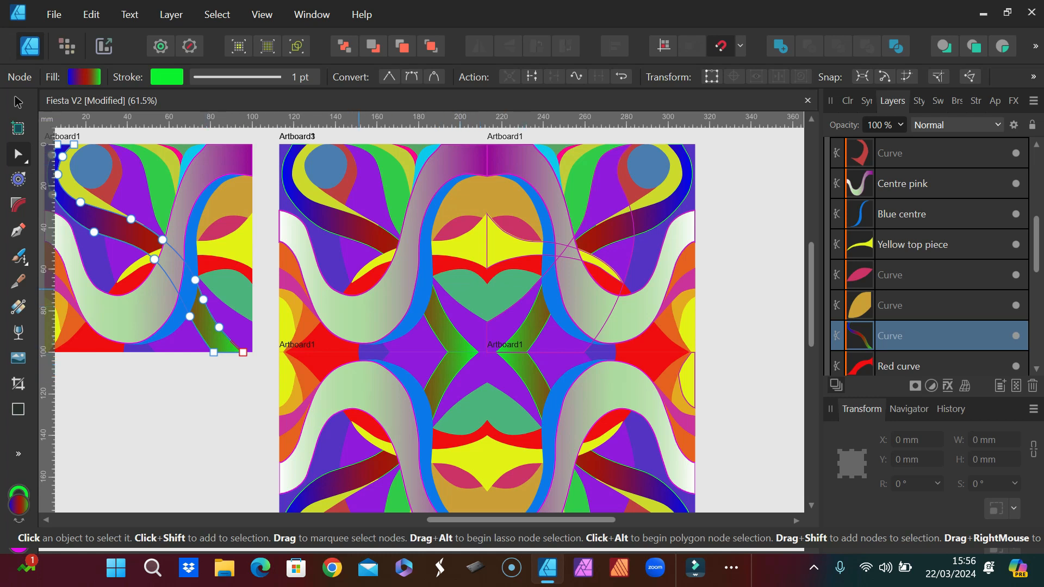
pyautogui.scroll(5, 404, 336)
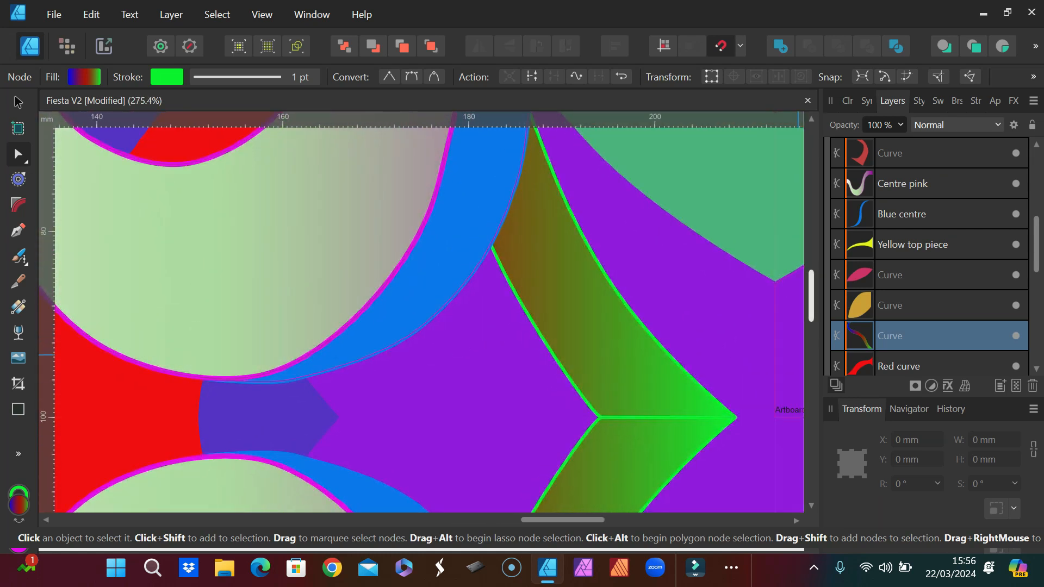
pyautogui.scroll(5, 411, 355)
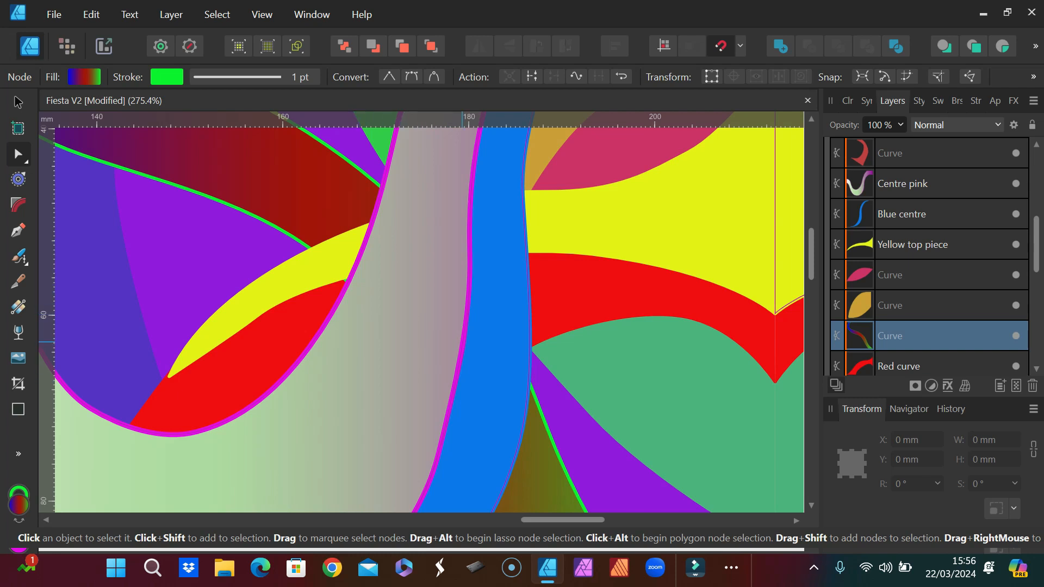
# - Apply the recently used white, pale green and purple gradient swatch to the Centre pink curve's stroke
pyautogui.click(462, 343)
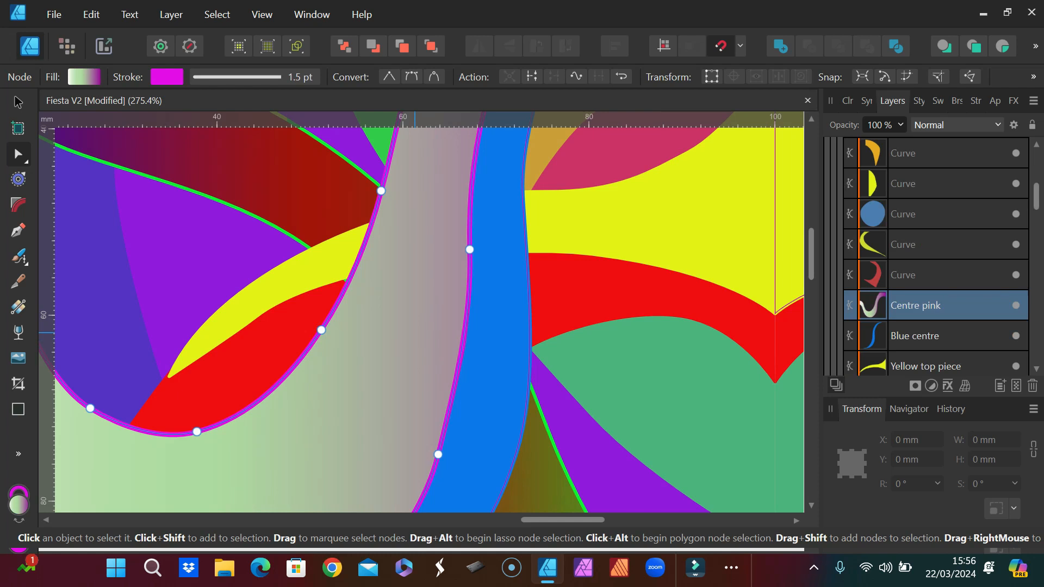
pyautogui.click(166, 77)
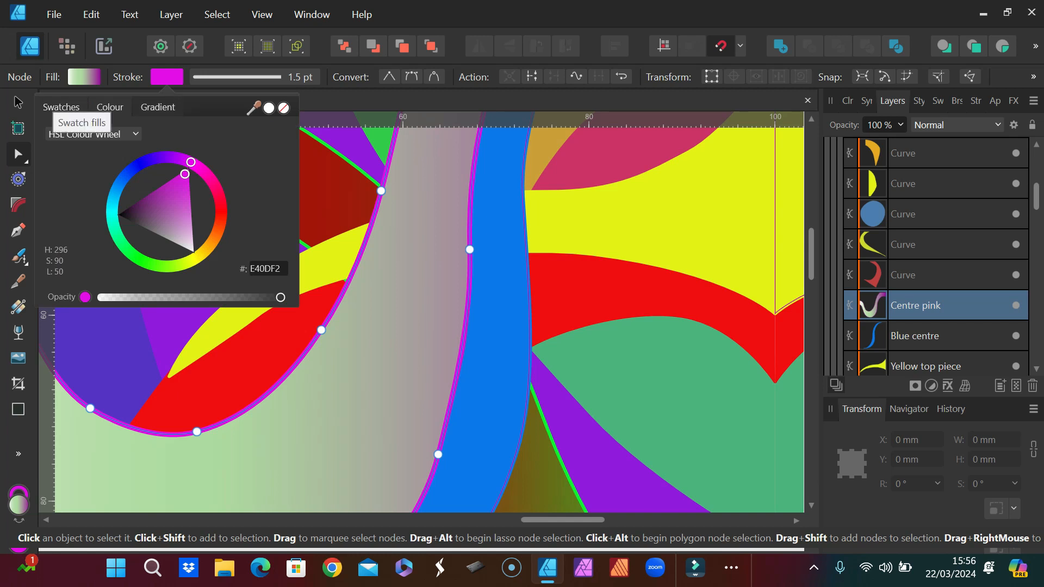
pyautogui.click(61, 108)
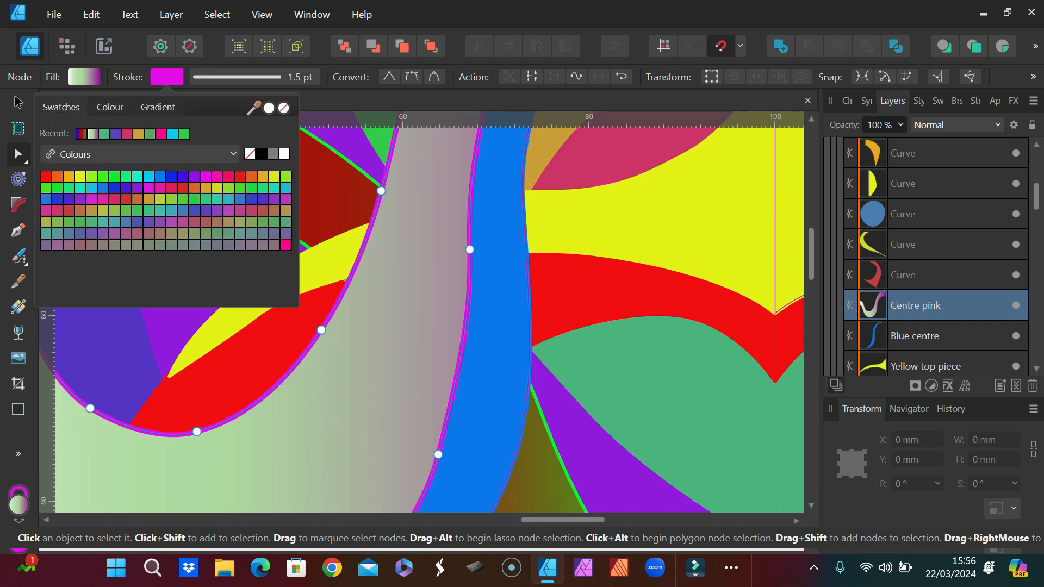
pyautogui.click(93, 134)
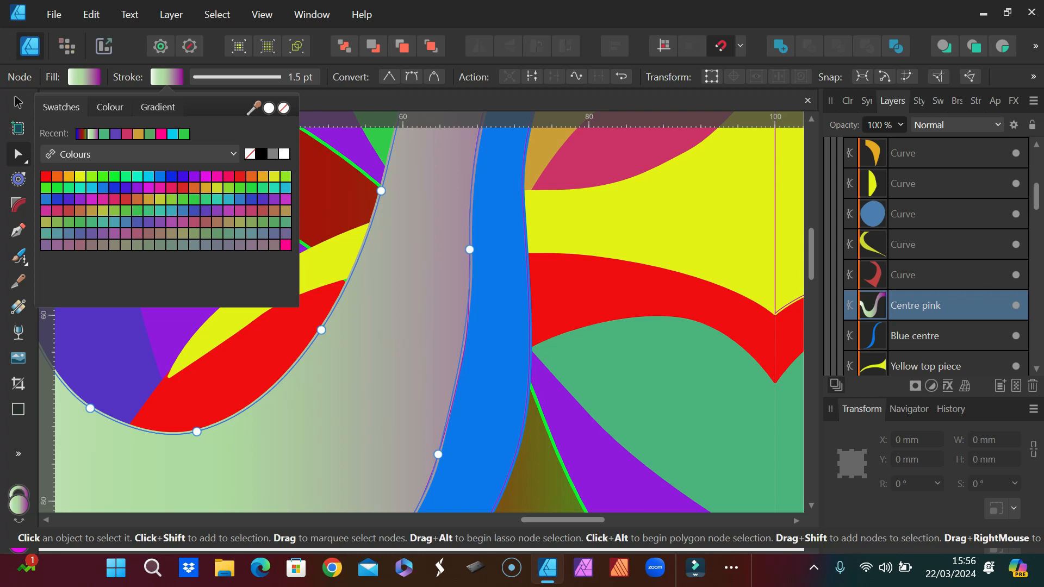
pyautogui.rightClick(391, 365)
pyautogui.click(413, 364)
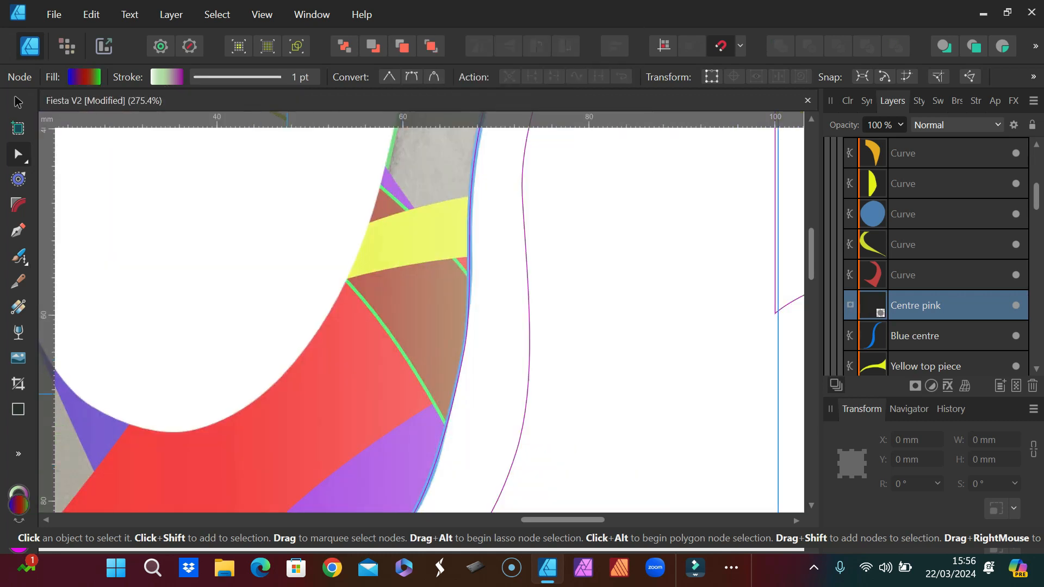
pyautogui.hotkey('ctrl', 'z')
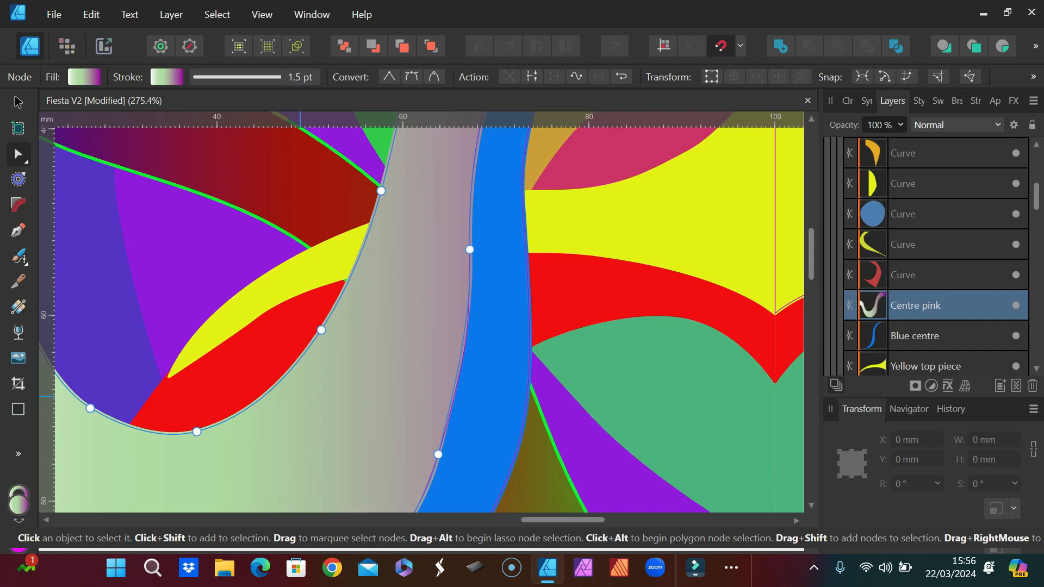
# - Save the document and review the gradient types available for the Centre pink curve's fill, leaving the type as Linear
pyautogui.hotkey('ctrl', 's')
pyautogui.scroll(-5, 299, 396)
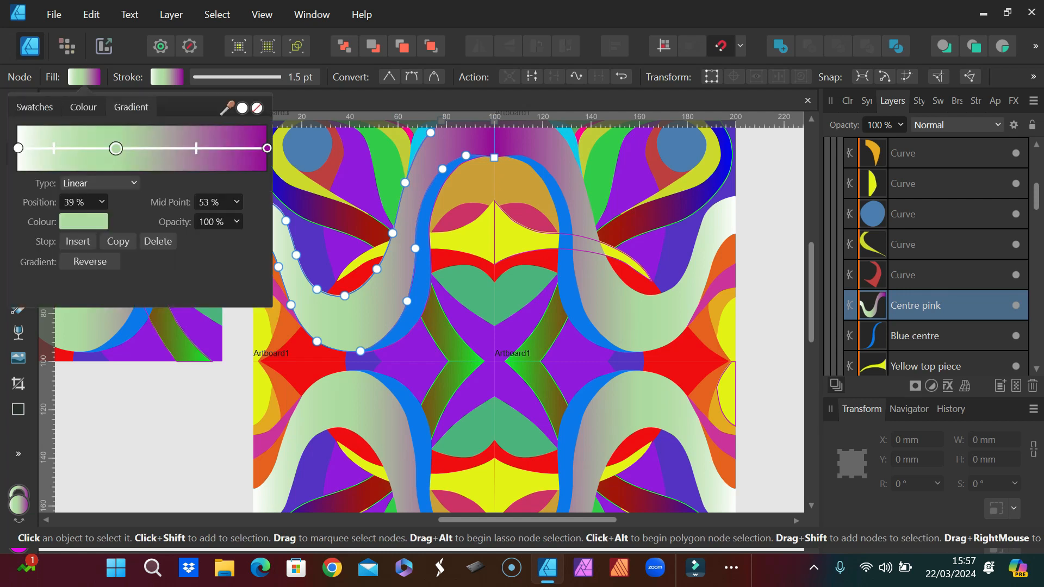
pyautogui.click(129, 184)
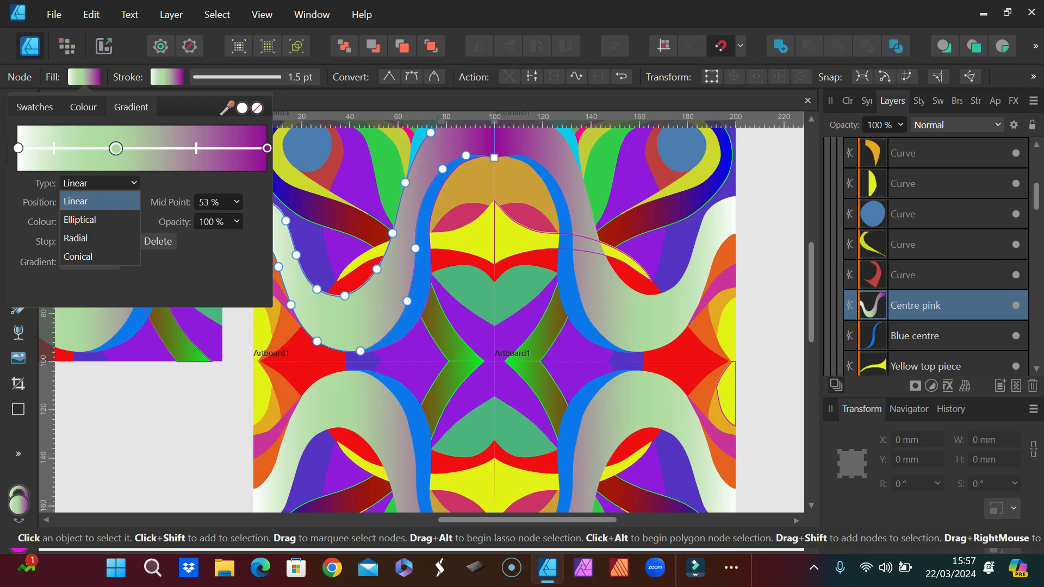
pyautogui.click(184, 425)
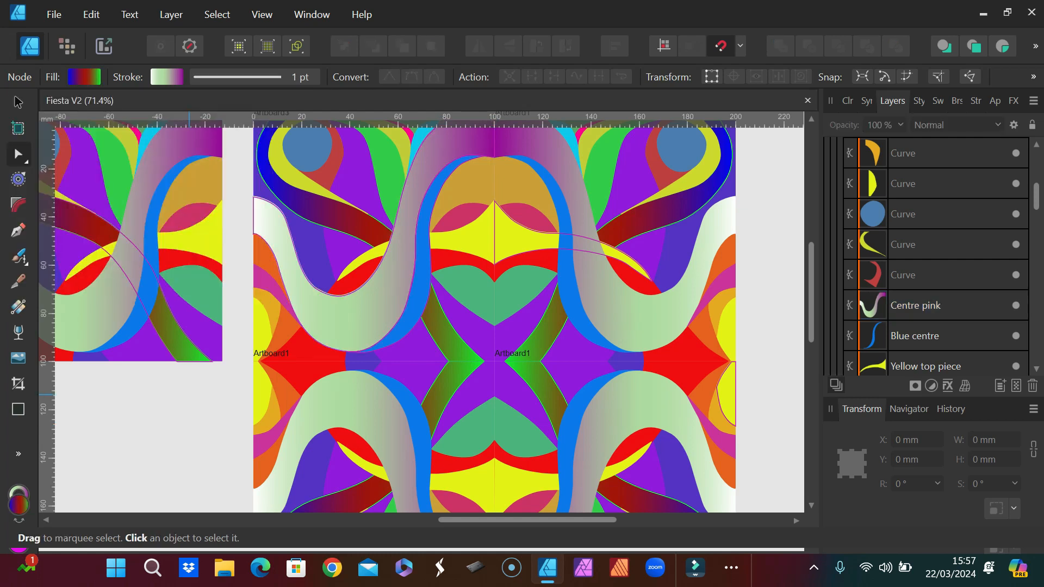
pyautogui.hscroll(-10, 421, 312)
pyautogui.hscroll(-4, 421, 312)
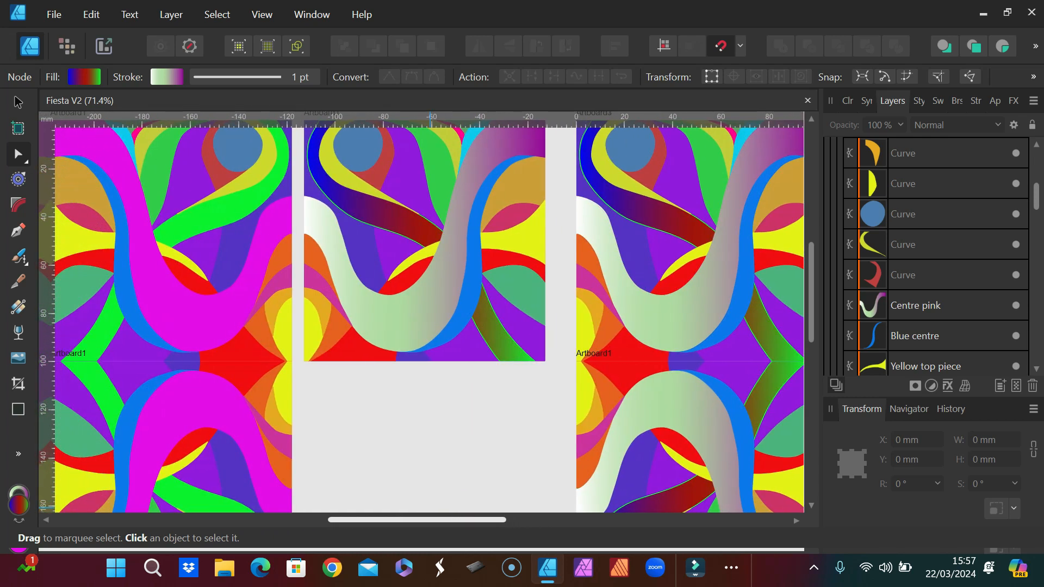